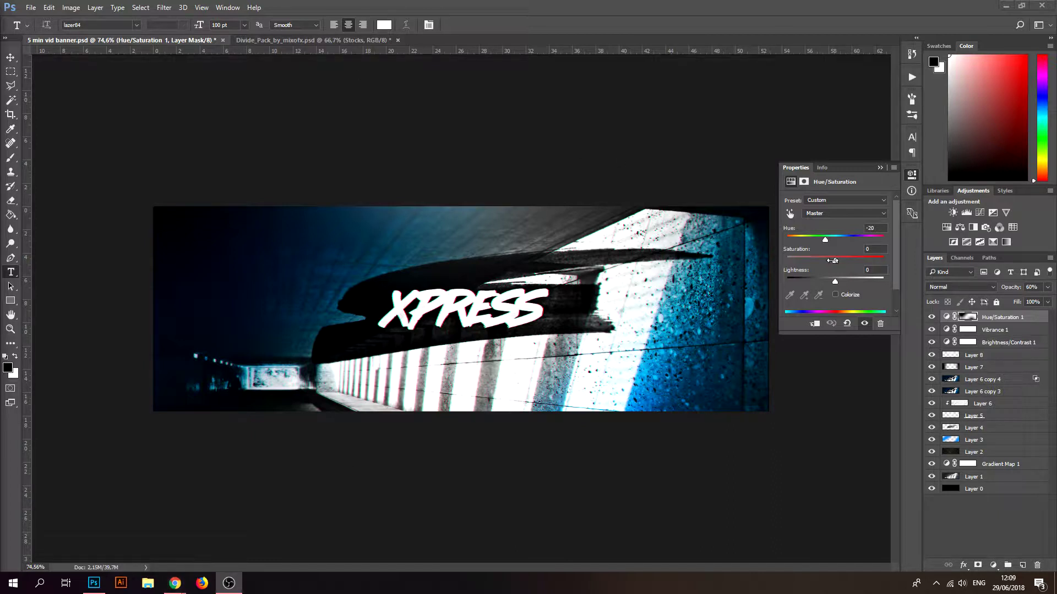
Group all layers of the existing banner design and hide the group
left_click(970, 468, "shift")
left_click(973, 476, "shift")
left_click(977, 490, "shift")
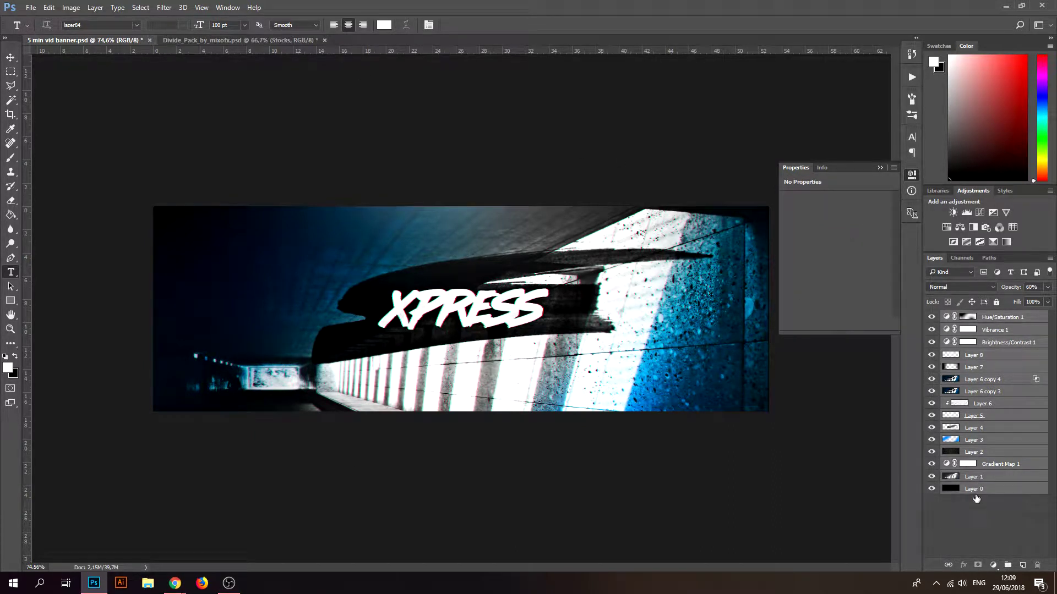
left_click(1006, 565)
left_click(932, 318)
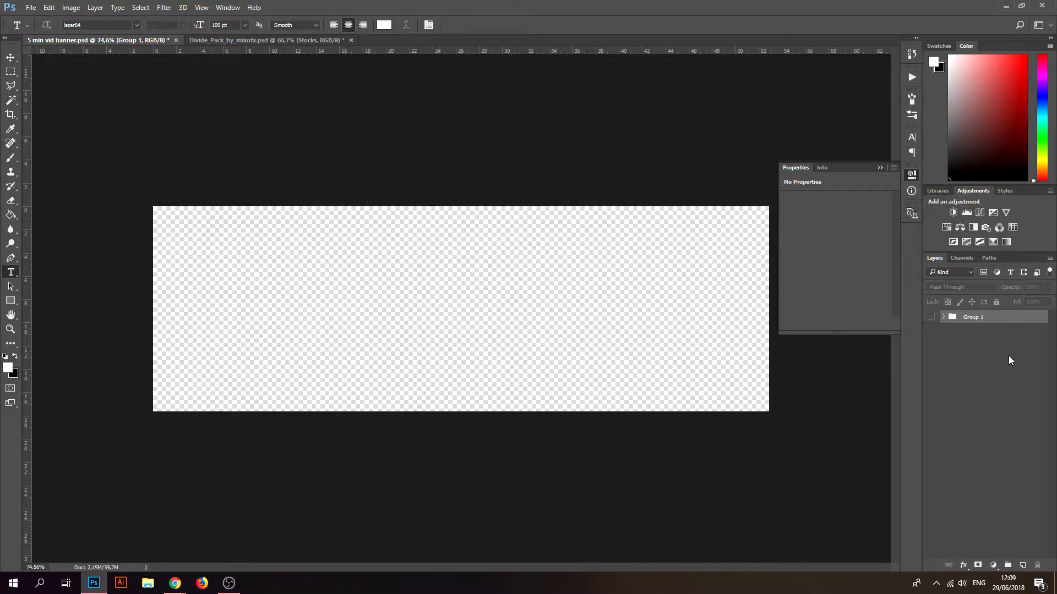
Add a new layer above the hidden group and fill it with black
left_click(1023, 565)
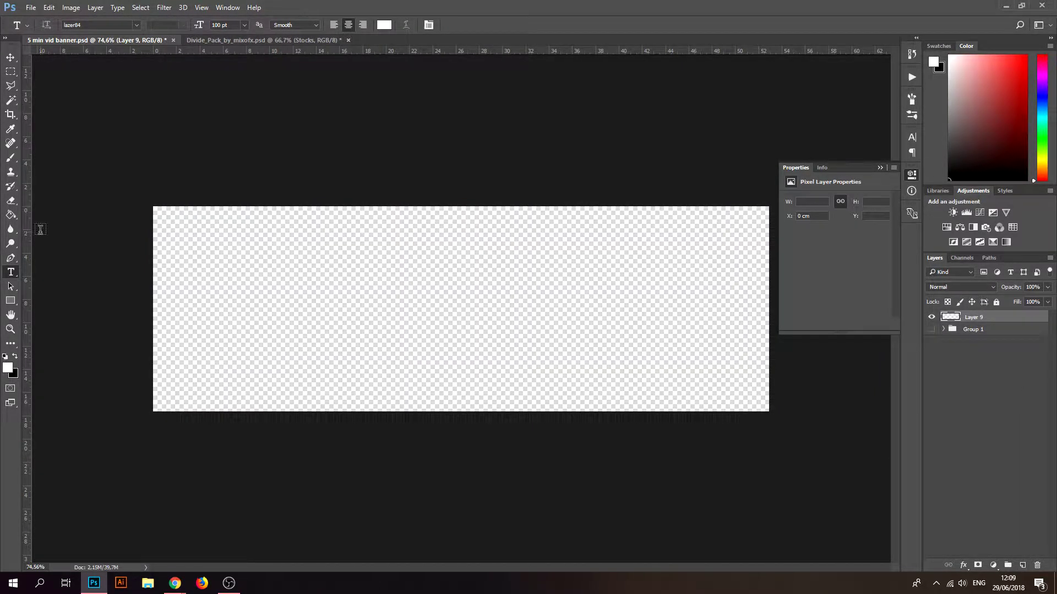
left_click(11, 214)
left_click(15, 357)
left_click(440, 270)
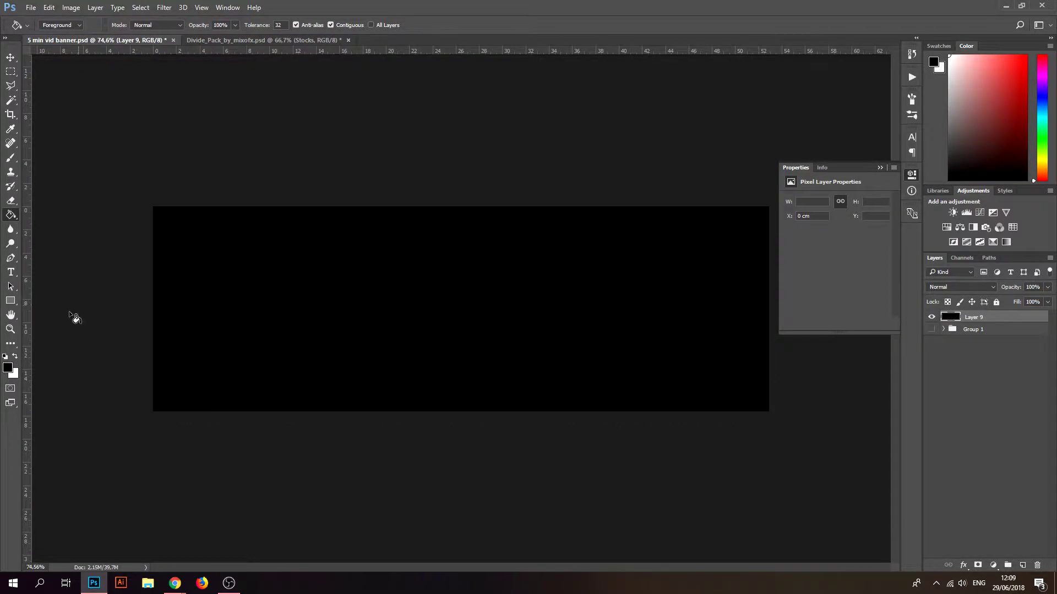
key("v")
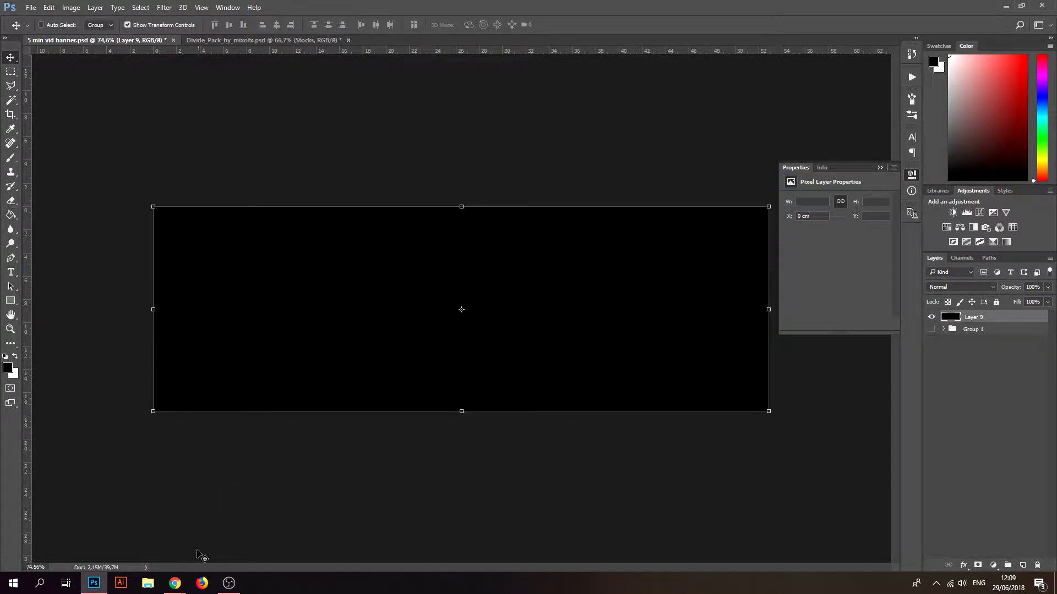
Switch to Chrome and look through the Pexels search results for street images
mouse_move(185, 585)
left_click(205, 526)
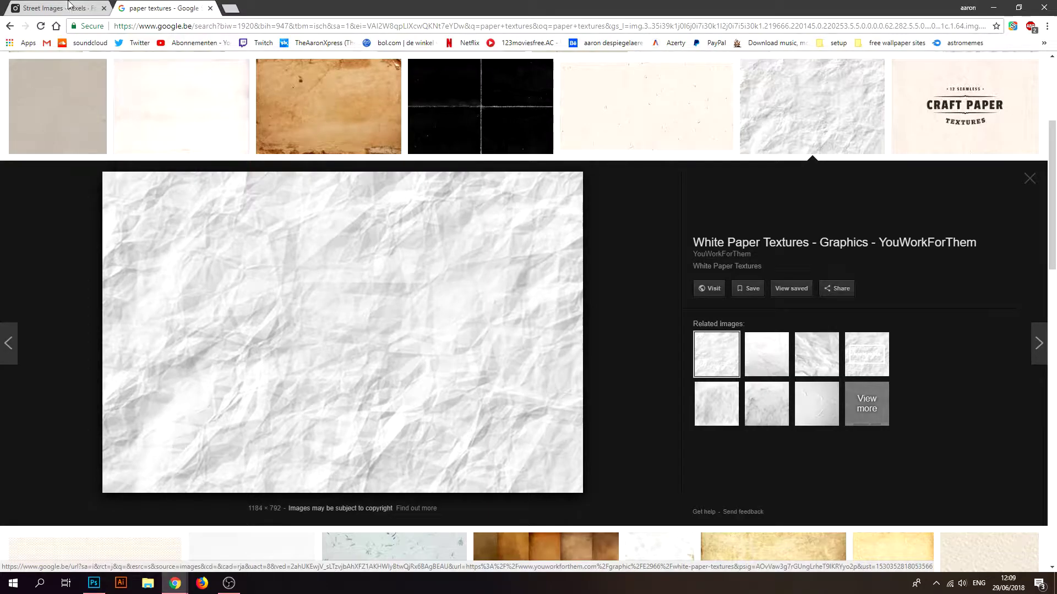
left_click(66, 6)
left_click(24, 194)
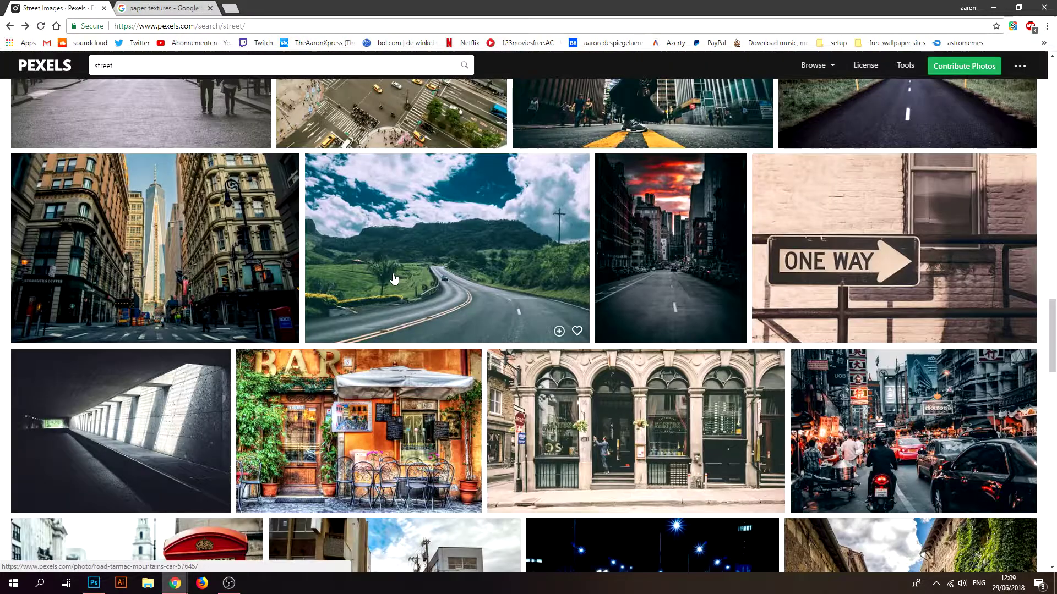
scroll(394, 267, "up", 5)
scroll(394, 267, "up", 10)
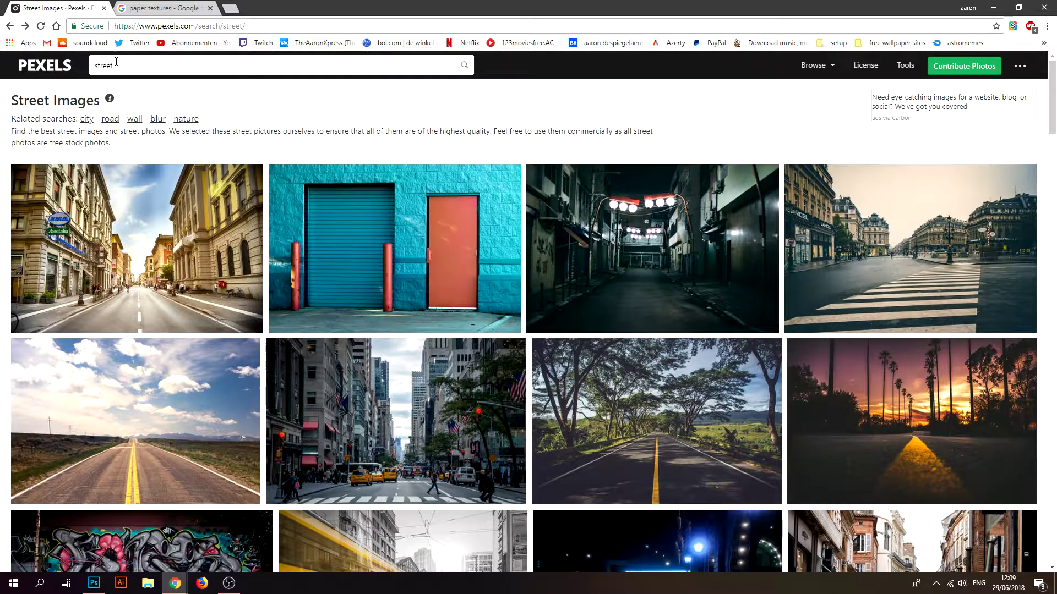
Open the Pexels home page and browse its trending free stock photos
left_click(63, 66)
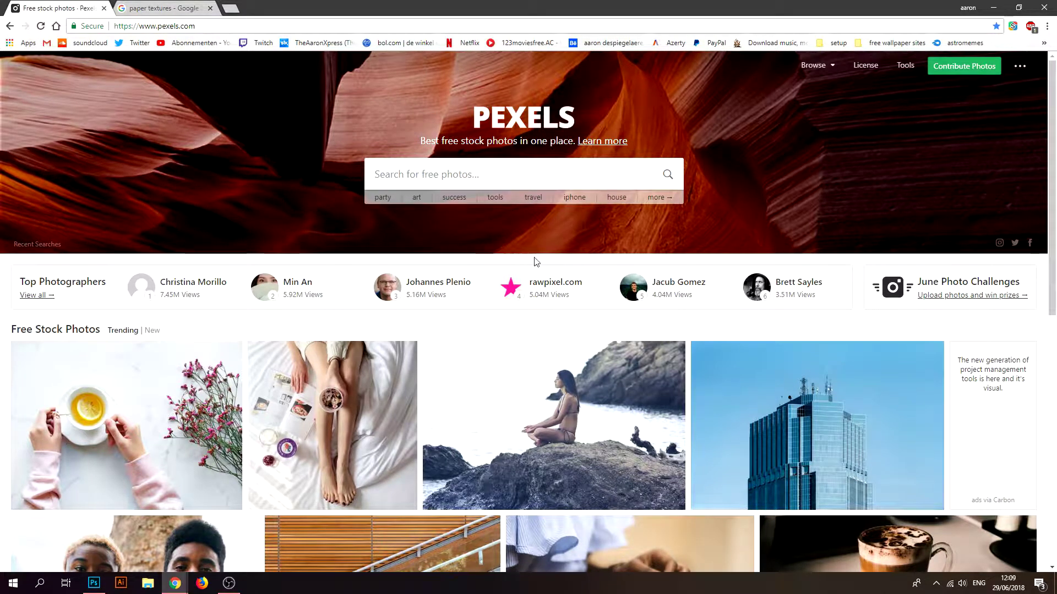
scroll(506, 244, "down", 12)
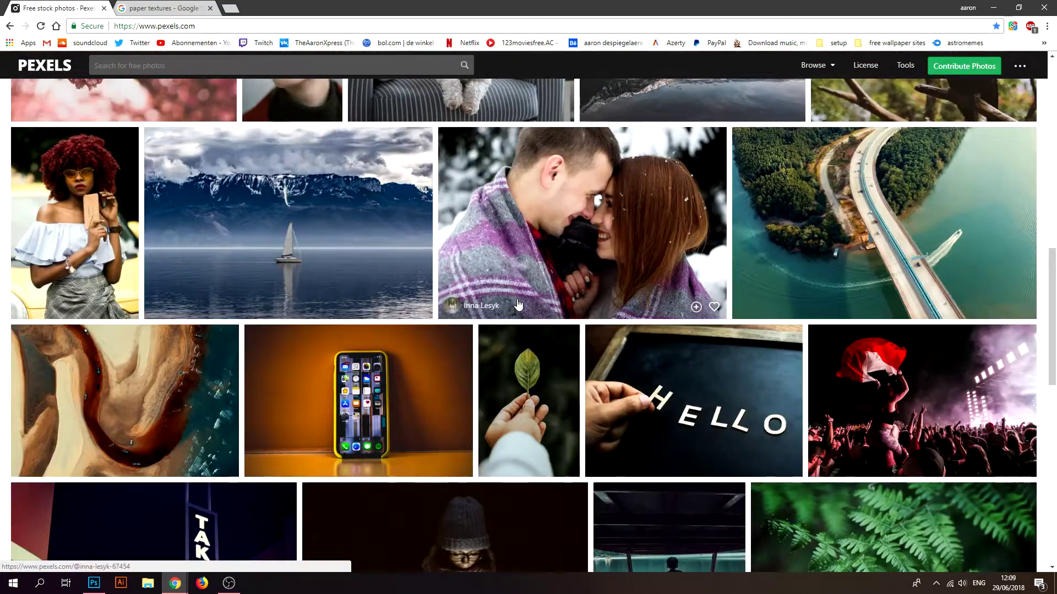
scroll(515, 306, "down", 5)
scroll(514, 308, "down", 6)
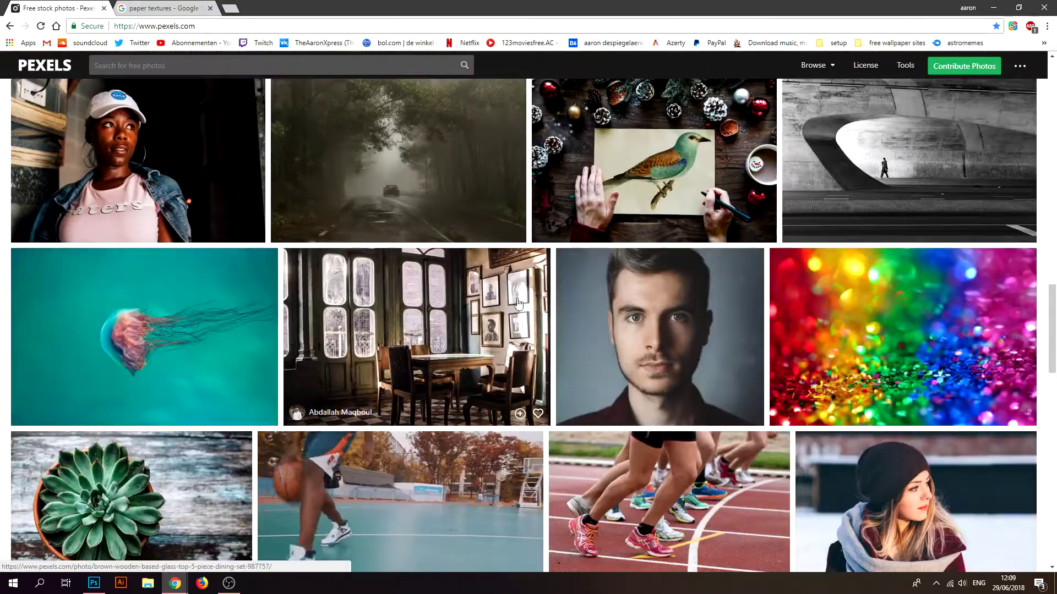
scroll(514, 310, "up", 20)
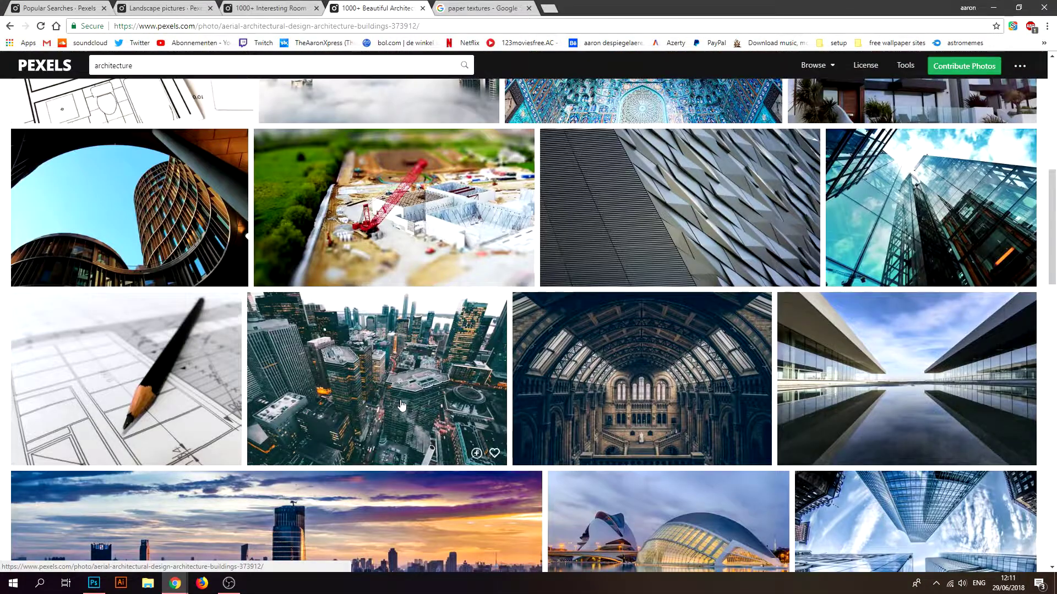
Open the aerial photo of city skyscrapers from the architecture results and copy the image
left_click(406, 414)
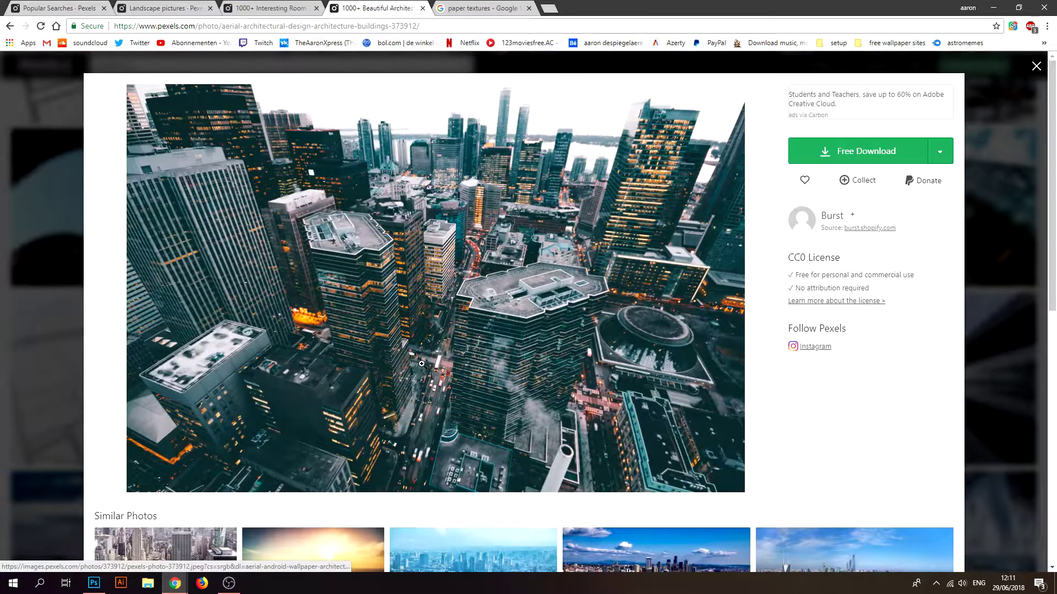
right_click(425, 290)
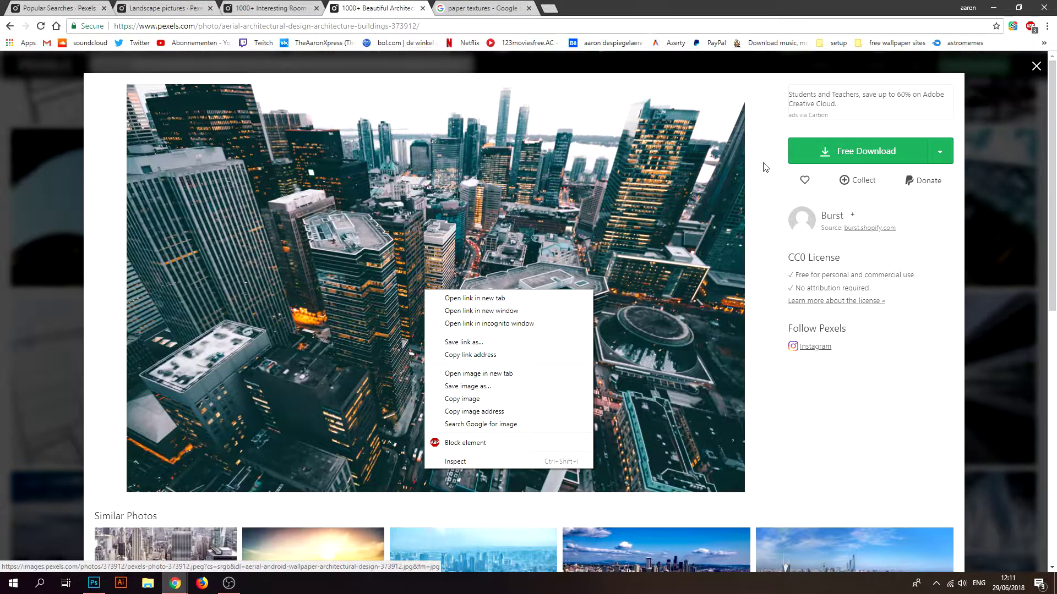
right_click(612, 232)
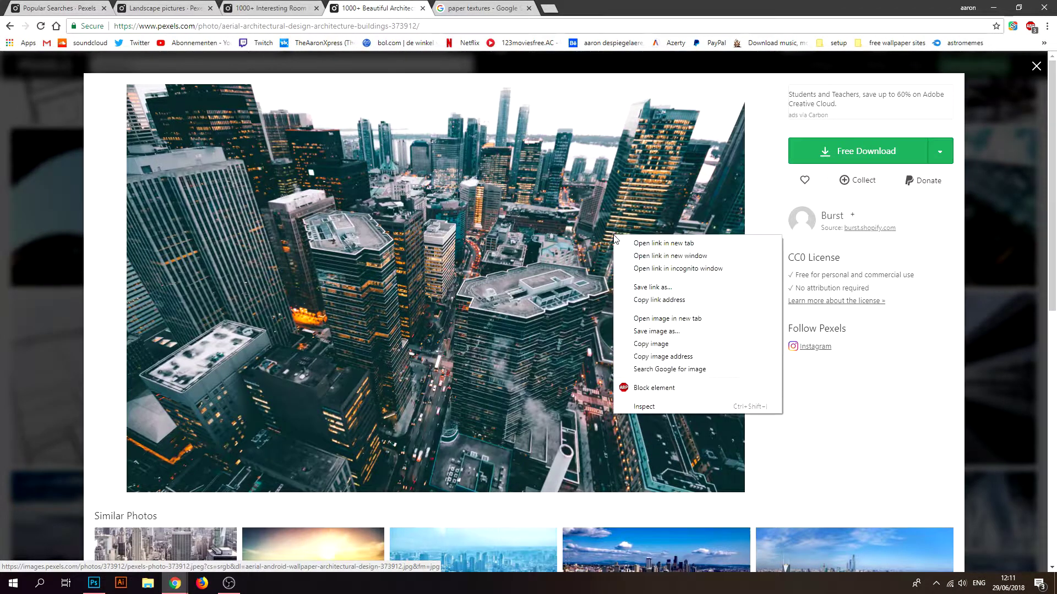
left_click(634, 338)
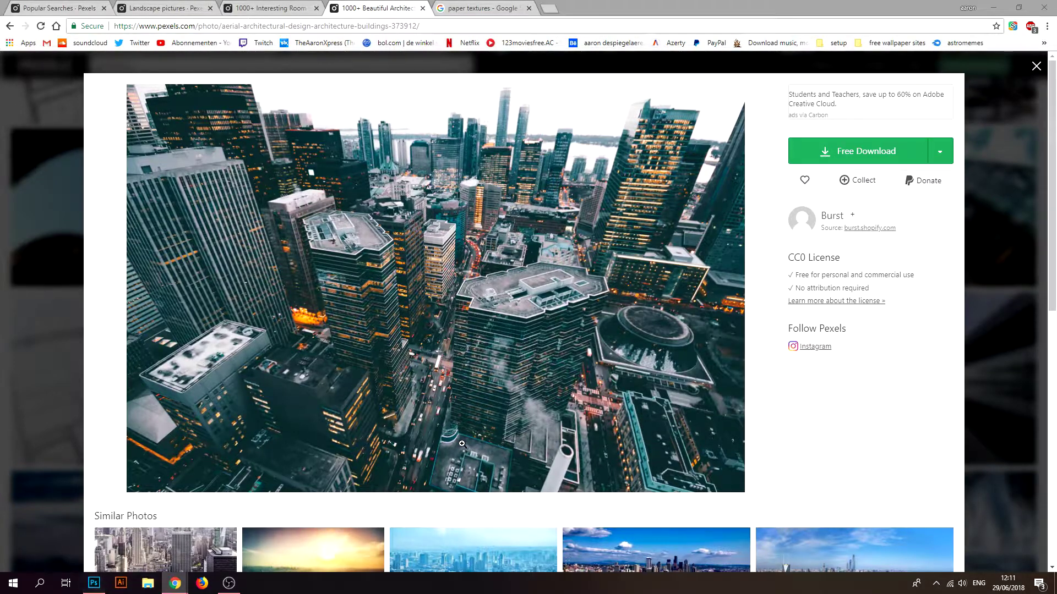
Switch to Photoshop and paste the copied city photo onto a new layer above the black fill
left_click(94, 583)
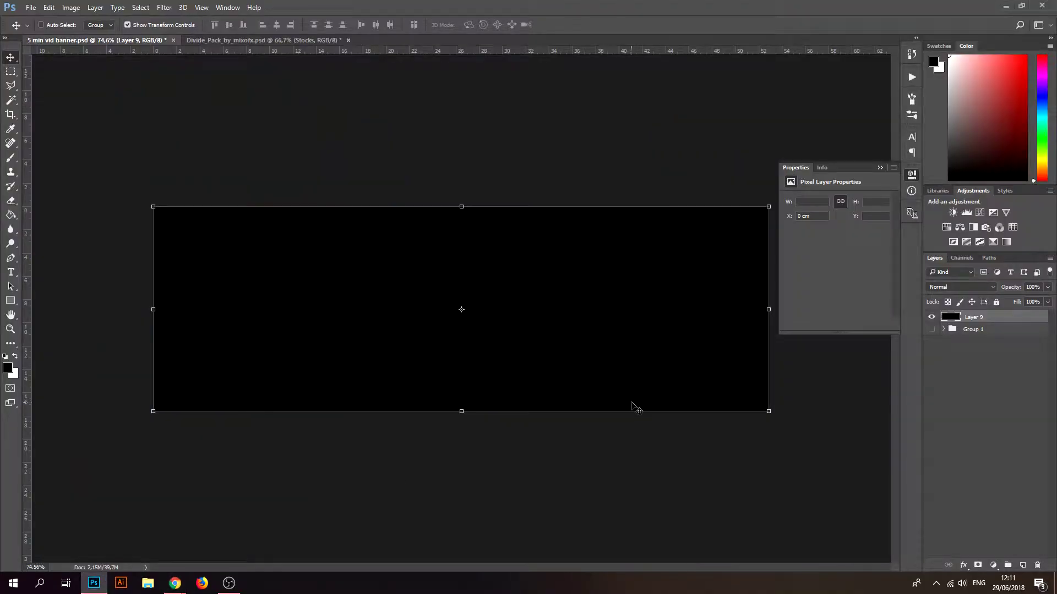
left_click(1027, 564)
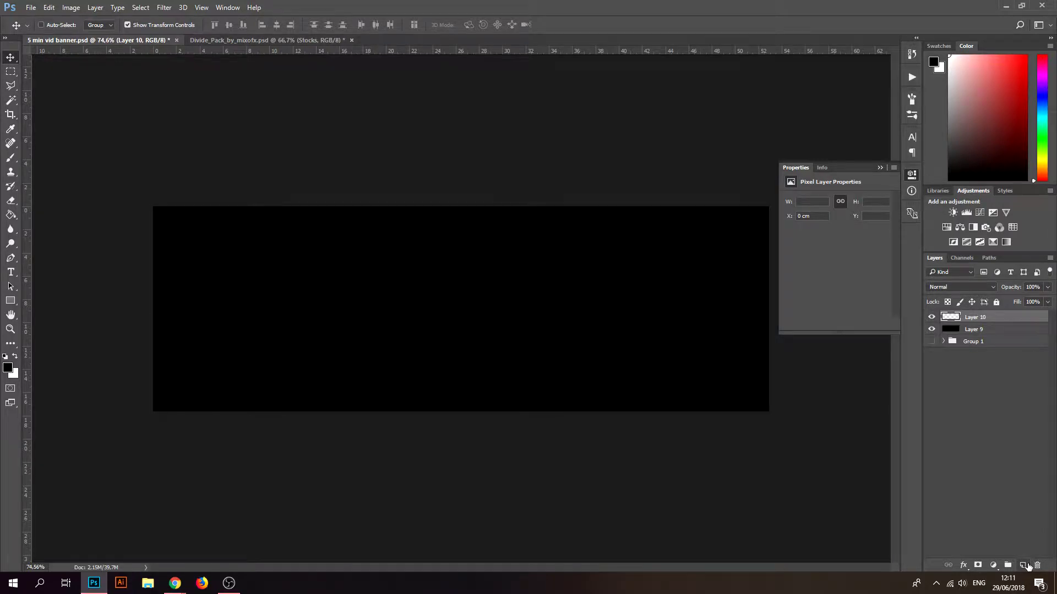
key("ctrl+v")
Scale the city photo down to about the banner's width and position it over the canvas
scroll(672, 460, "down", 5)
left_click_drag(749, 528, 642, 407)
key("Return")
left_click_drag(495, 363, 468, 346)
scroll(468, 308, "up", 5)
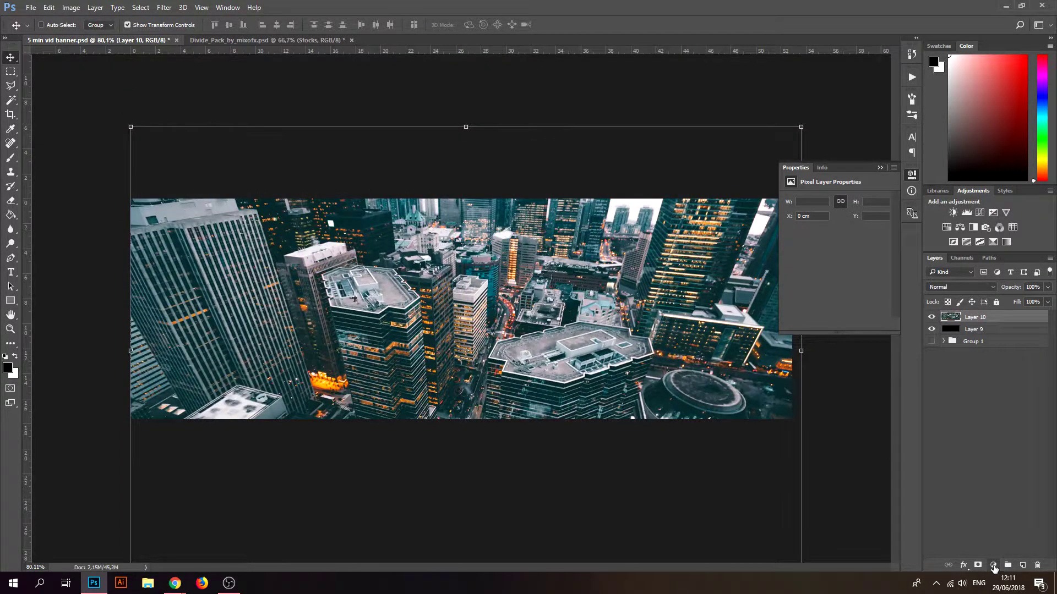
Add a black-to-white Gradient Map adjustment above the city photo, trying Reverse and leaving it off
left_click(993, 565)
left_click(980, 546)
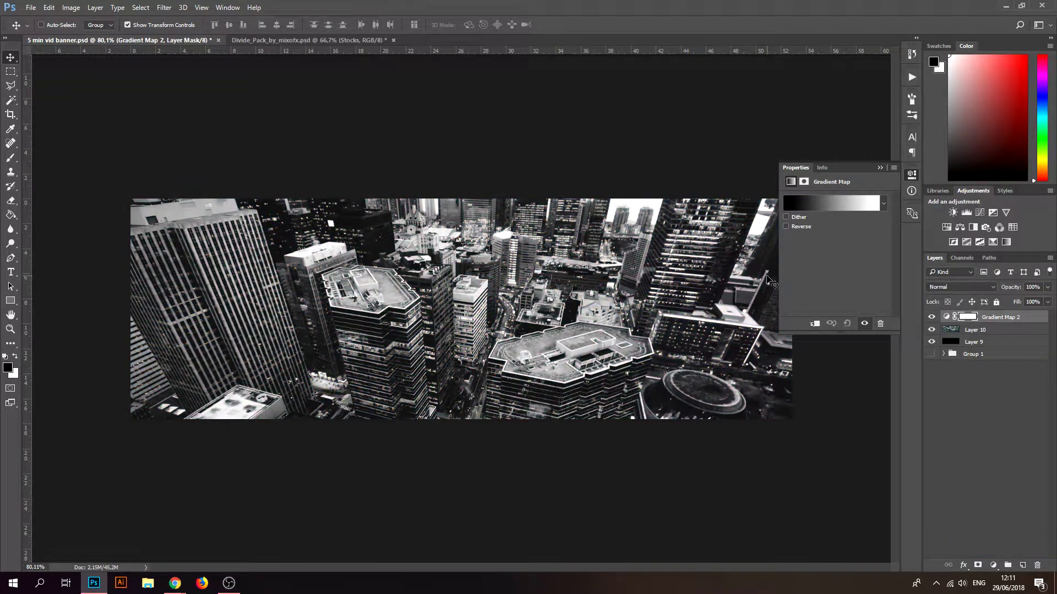
left_click(785, 227)
left_click(786, 226)
Add a new layer above the Gradient Map and choose a bright orange foreground color for the Brush tool
left_click(1023, 565)
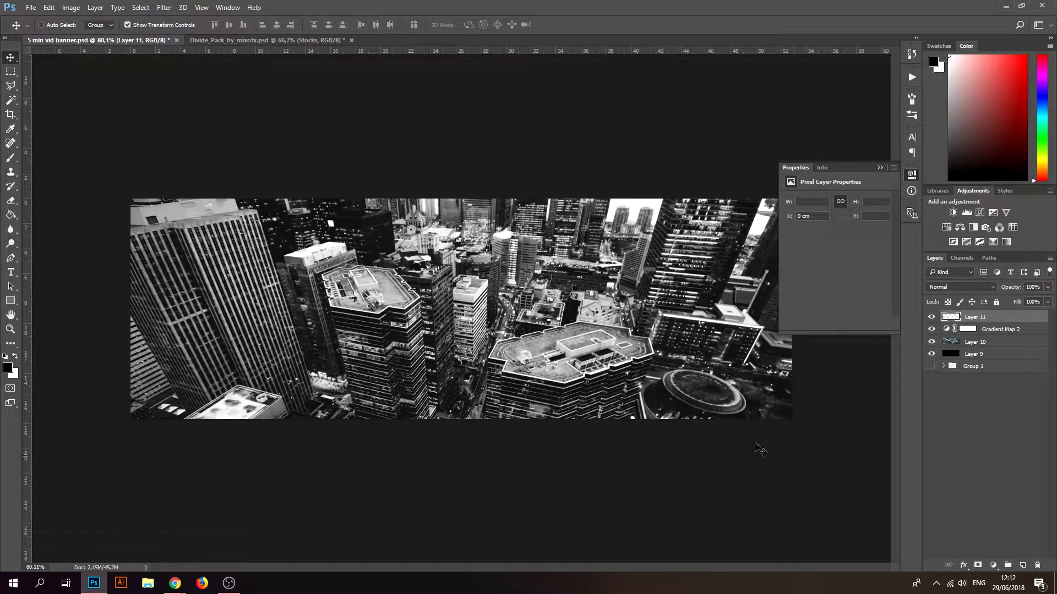
left_click(8, 159)
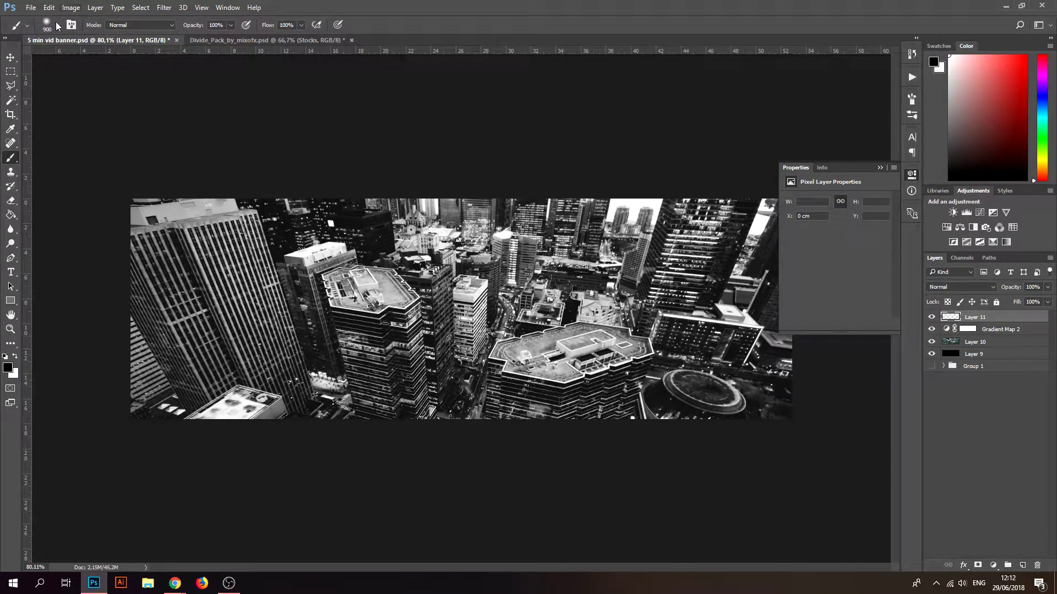
left_click(57, 25)
left_click(55, 25)
left_click(8, 369)
left_click_drag(458, 186, 459, 195)
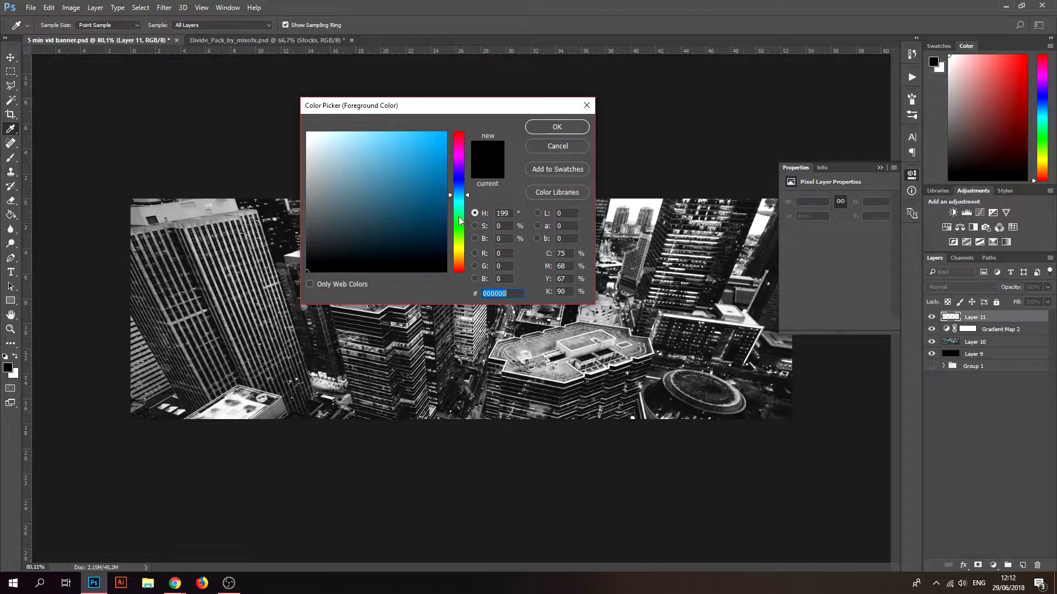
left_click(459, 267)
left_click_drag(460, 269, 462, 267)
left_click(416, 167)
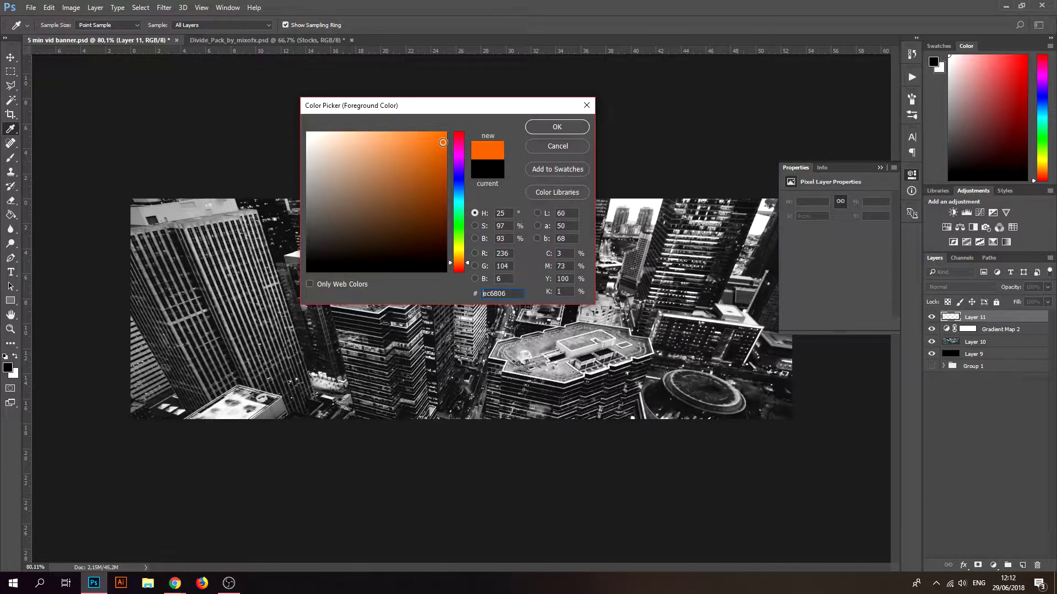
left_click(557, 127)
Paint orange over the banner's left side and lower-right corner with the 900 px soft round brush
key("b")
scroll(456, 168, "down", 2)
mouse_move(456, 168)
left_mouse_down()
mouse_move(356, 245)
mouse_move(94, 354)
left_mouse_up()
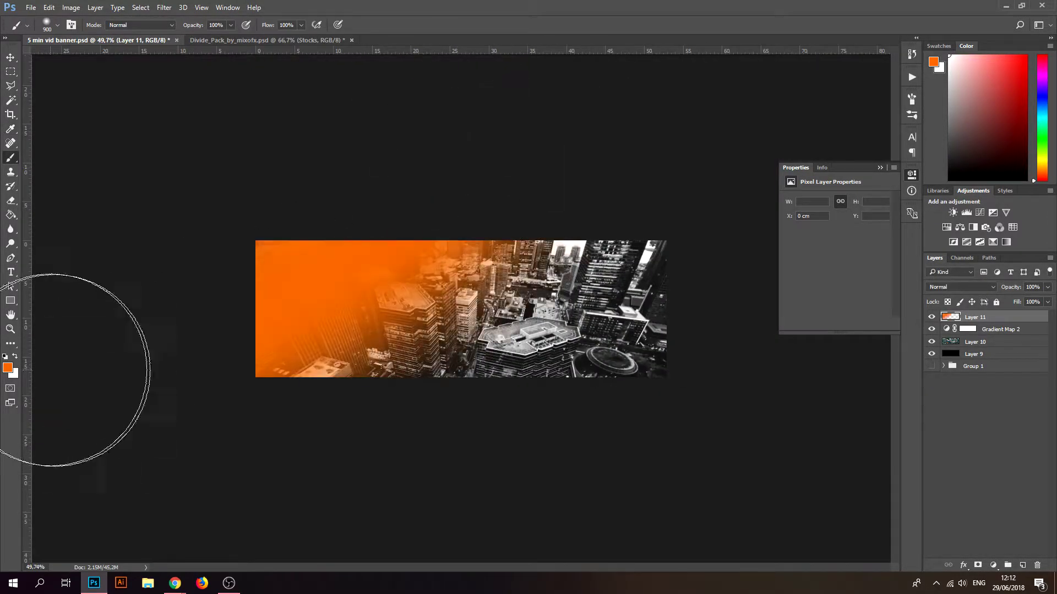
left_click(650, 397)
Set the blend mode of the orange paint layer to Overlay
left_click(944, 289)
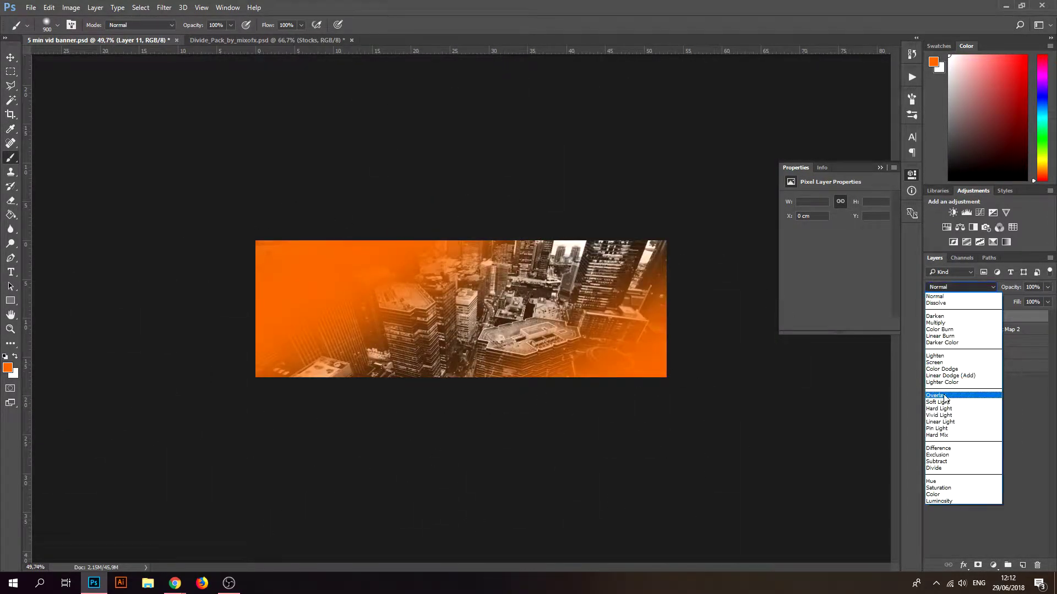
left_click(942, 397)
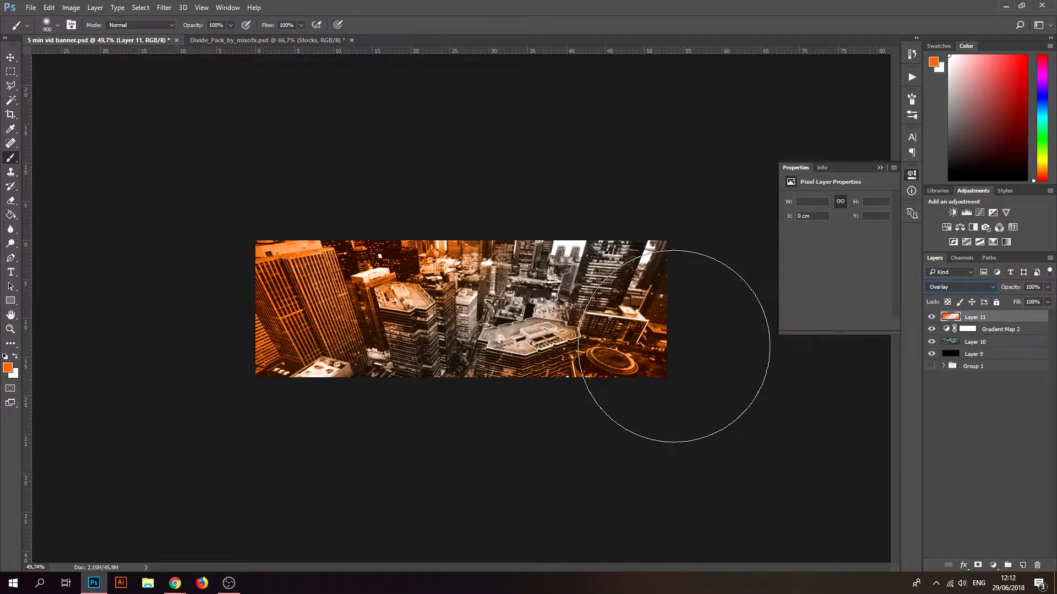
key("ctrl+plus")
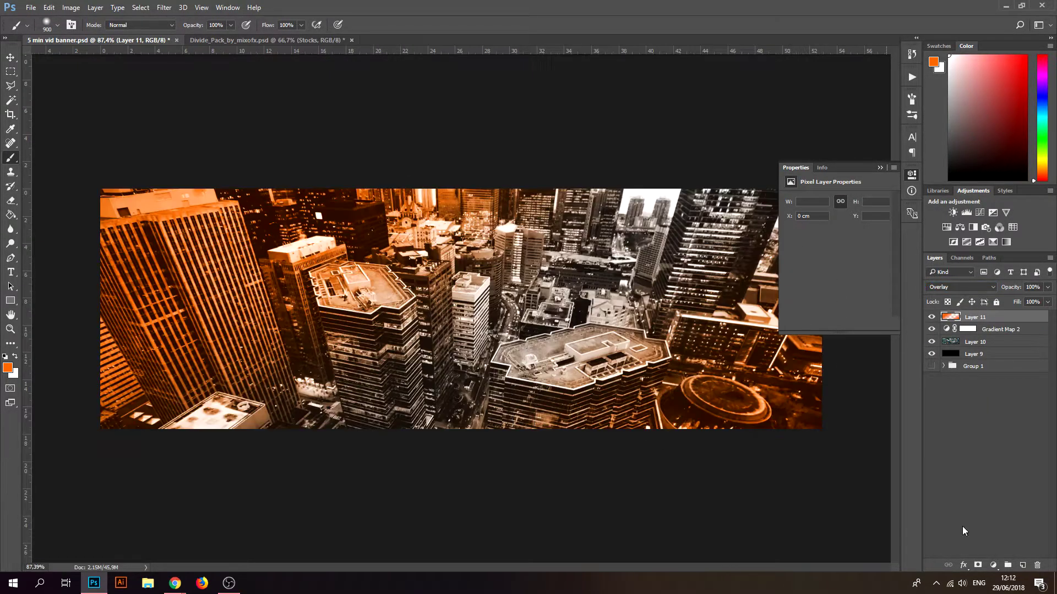
Stamp a black paint stroke across the middle of the banner on a new layer, using the 901 px stroke brush
left_click(1021, 566)
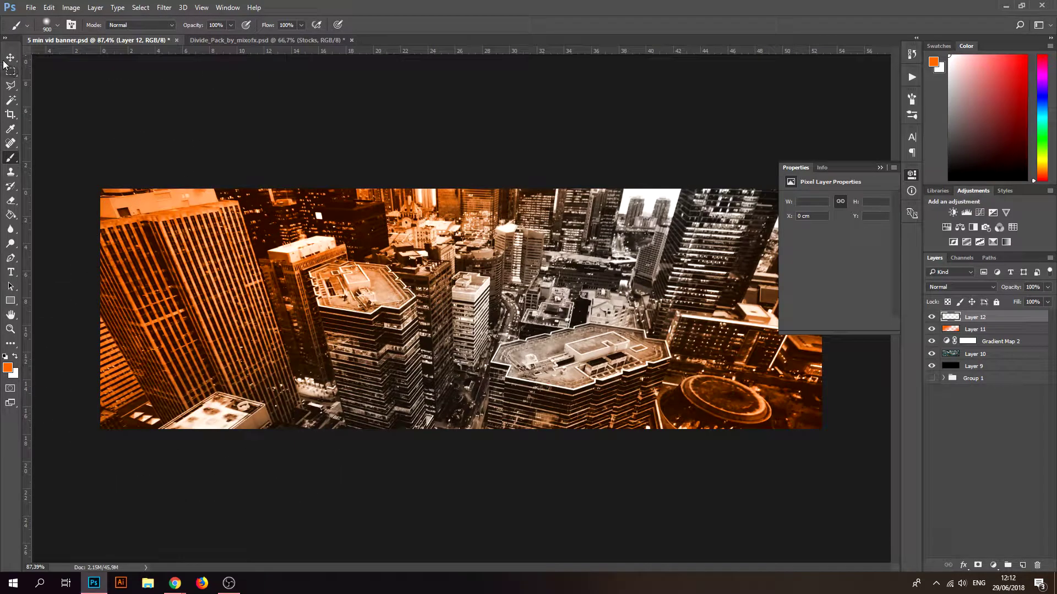
left_click(57, 26)
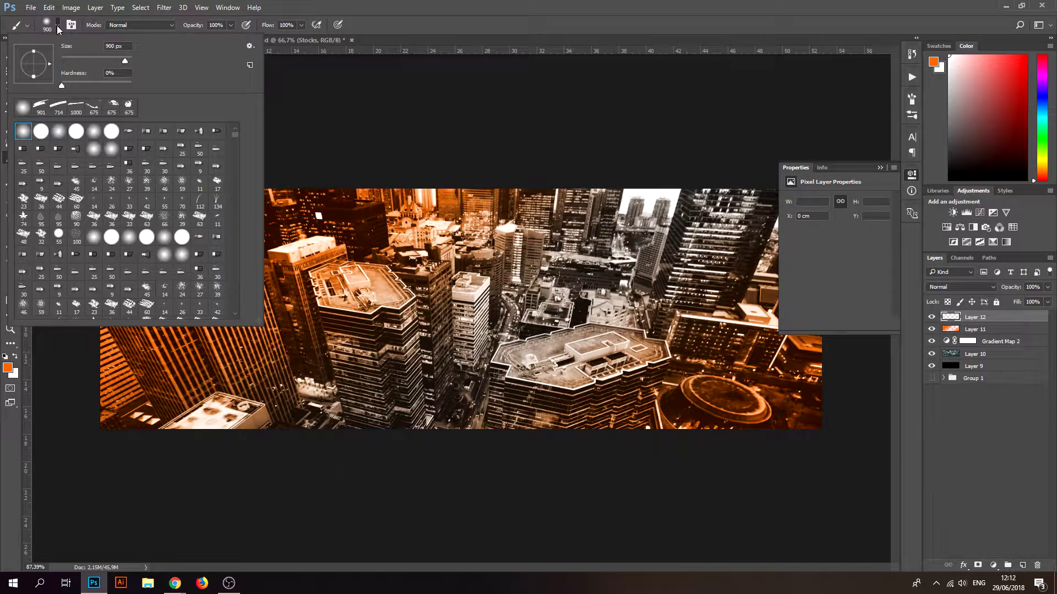
left_click(46, 107)
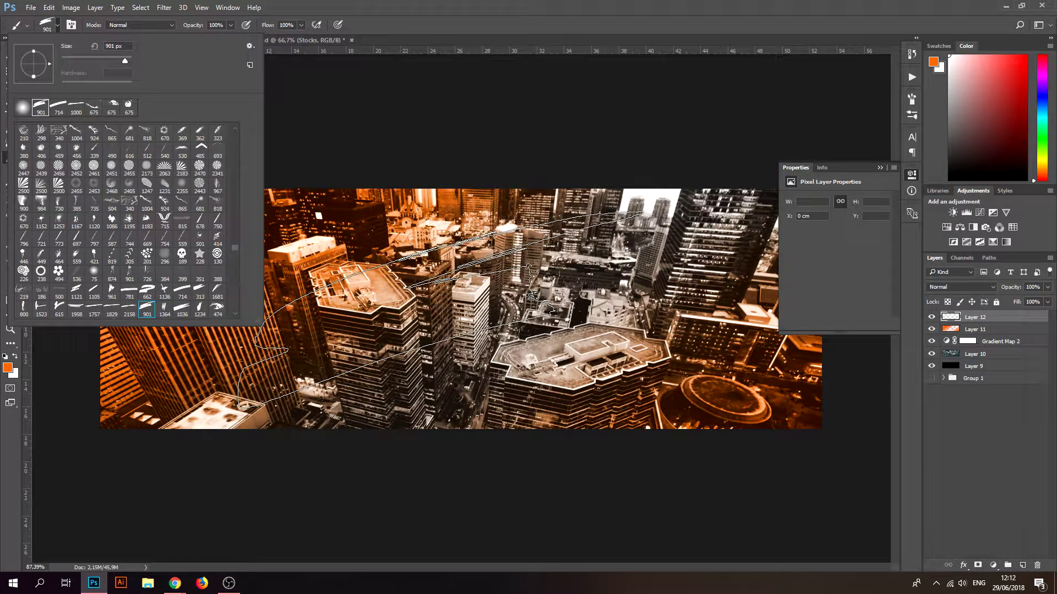
left_click(7, 357)
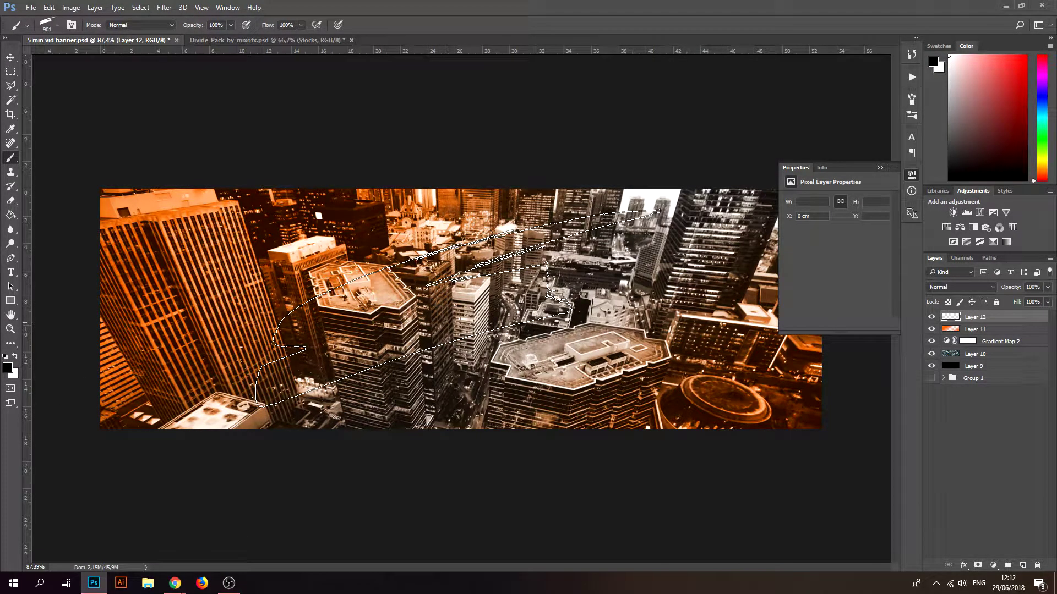
left_click(458, 308)
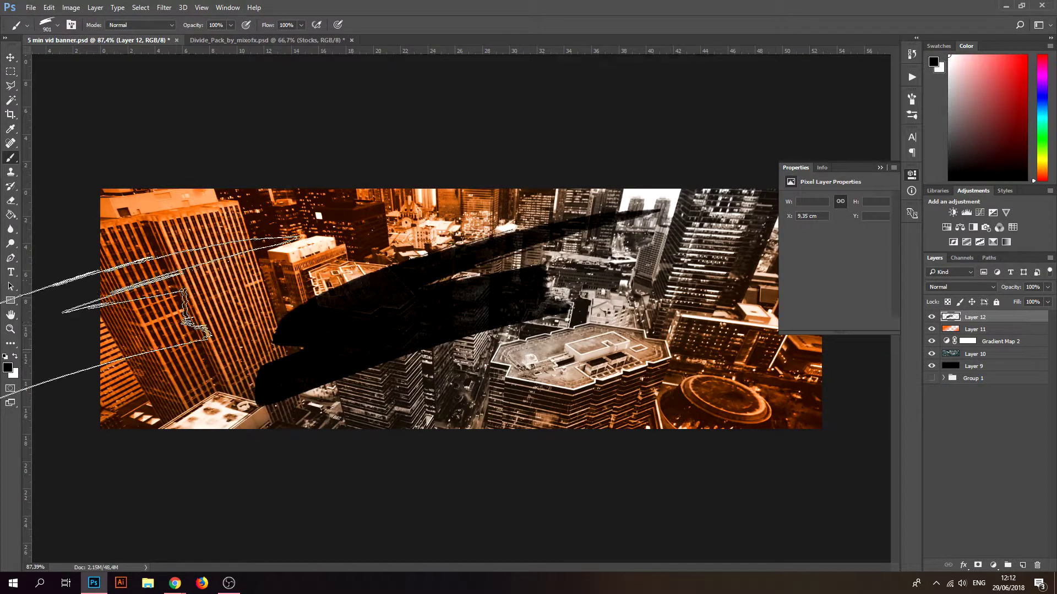
Rotate the black brush stroke about 15° clockwise and move it to the middle of the banner
left_click(11, 57)
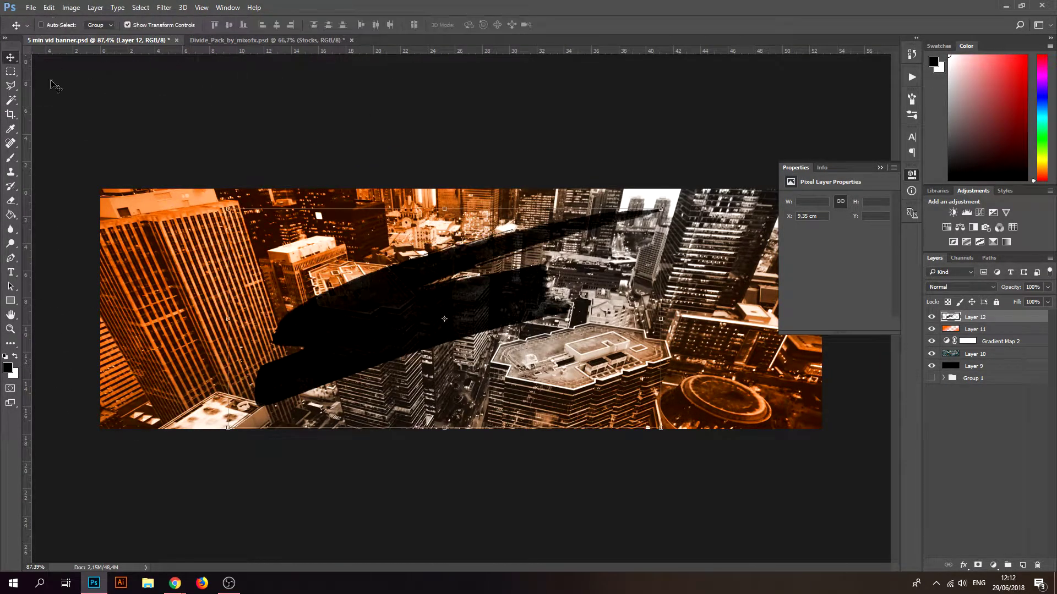
left_click_drag(663, 199, 679, 245)
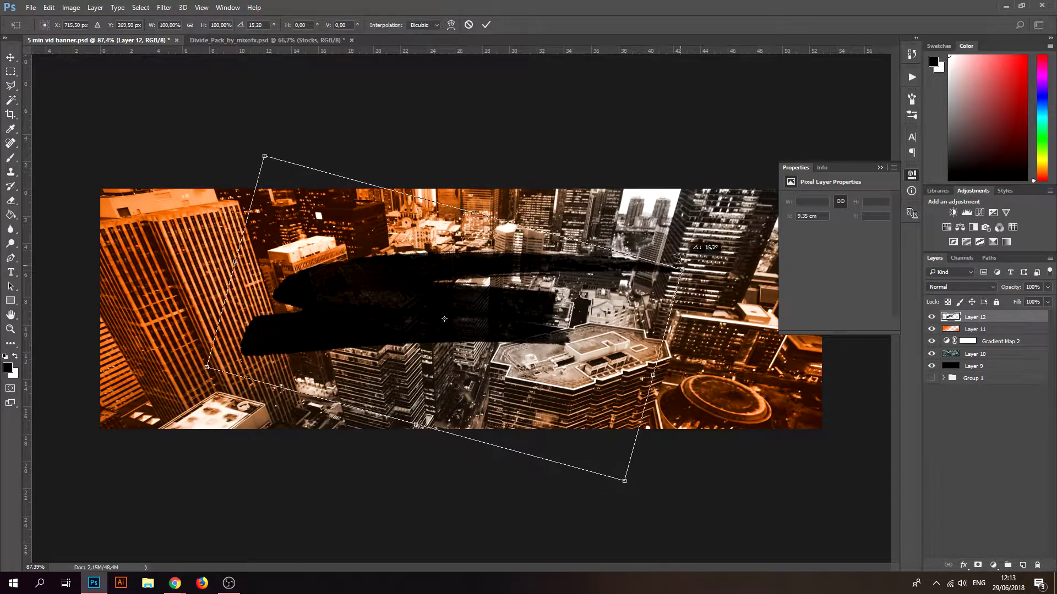
key("Escape")
left_click_drag(416, 324, 467, 312)
Add the title text "XPRESS" over the brush stroke in the lazer84 font at 100 pt
left_click(11, 272)
left_click(337, 311)
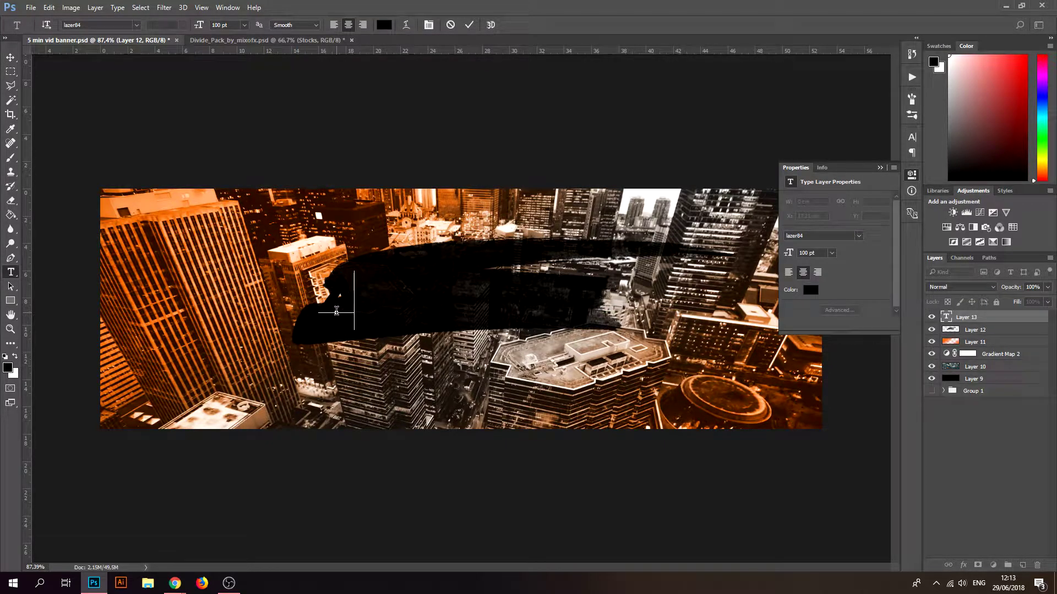
type("5 MIN")
key("ctrl+a")
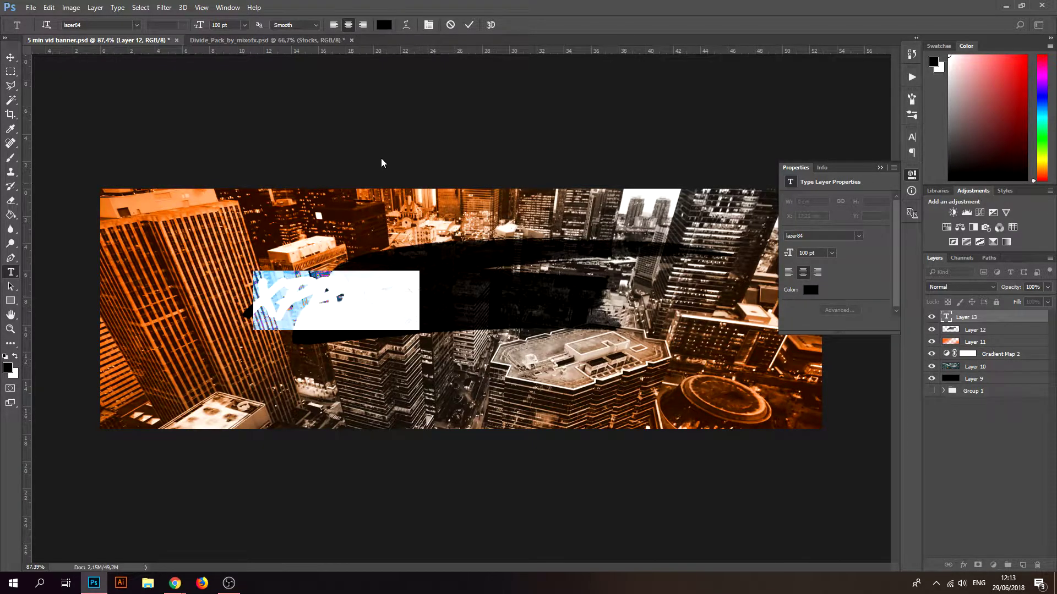
Color the XPRESS text white (ffffff) and move it to the center of the banner
left_click(385, 24)
left_click(307, 132)
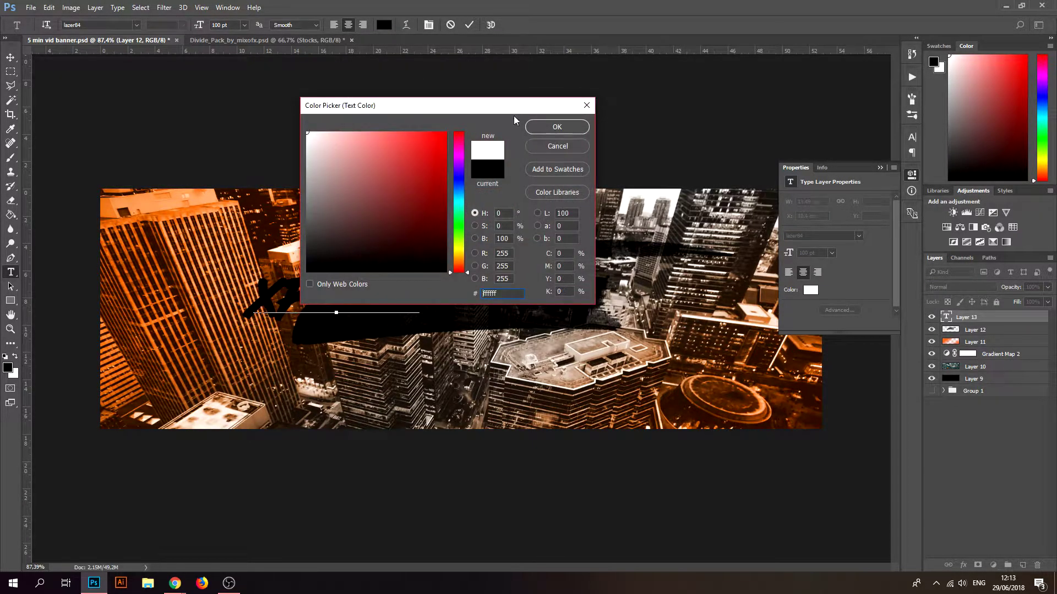
left_click(557, 127)
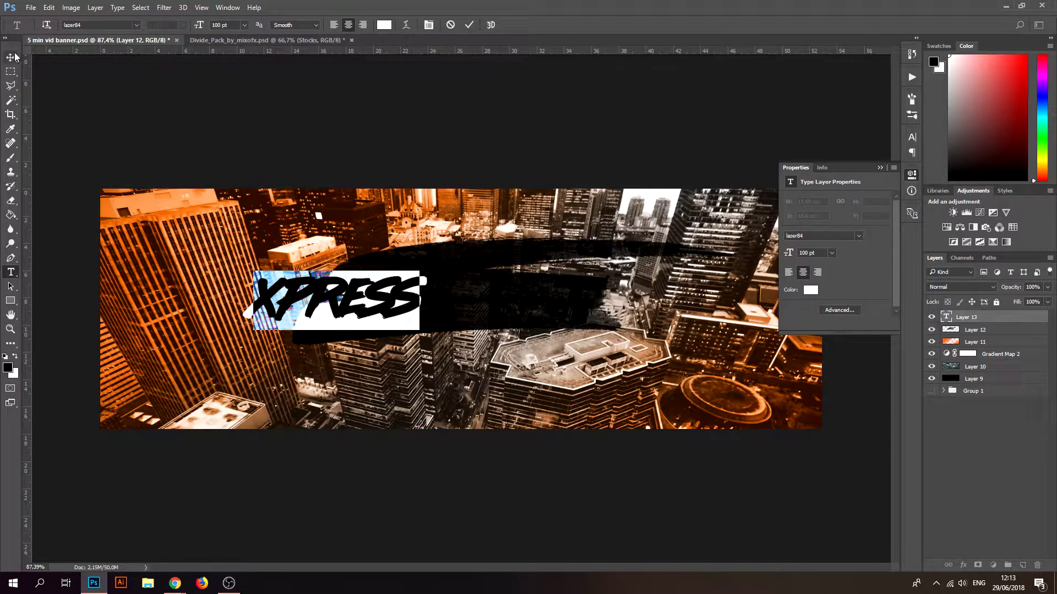
key("ctrl+Return")
key("v")
mouse_move(396, 297)
left_mouse_down()
mouse_move(538, 301)
mouse_move(526, 302)
mouse_move(535, 317)
mouse_move(516, 315)
left_mouse_up()
Shift the black brush stroke slightly down so that it sits behind the XPRESS text
left_click(931, 330)
left_click(931, 329)
left_click(958, 329)
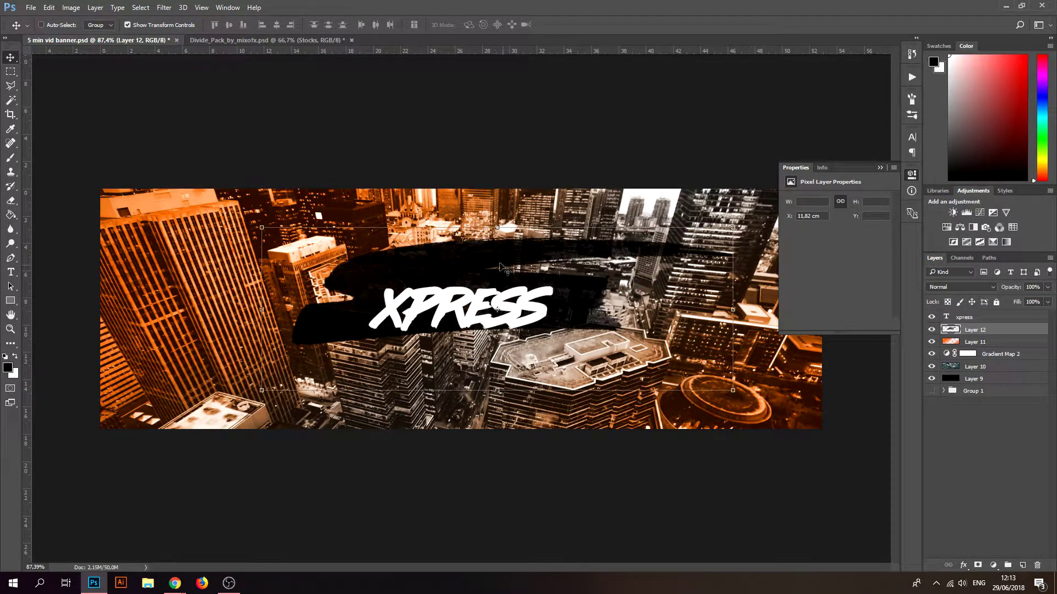
left_click_drag(435, 251, 424, 266)
scroll(458, 310, "up", 1)
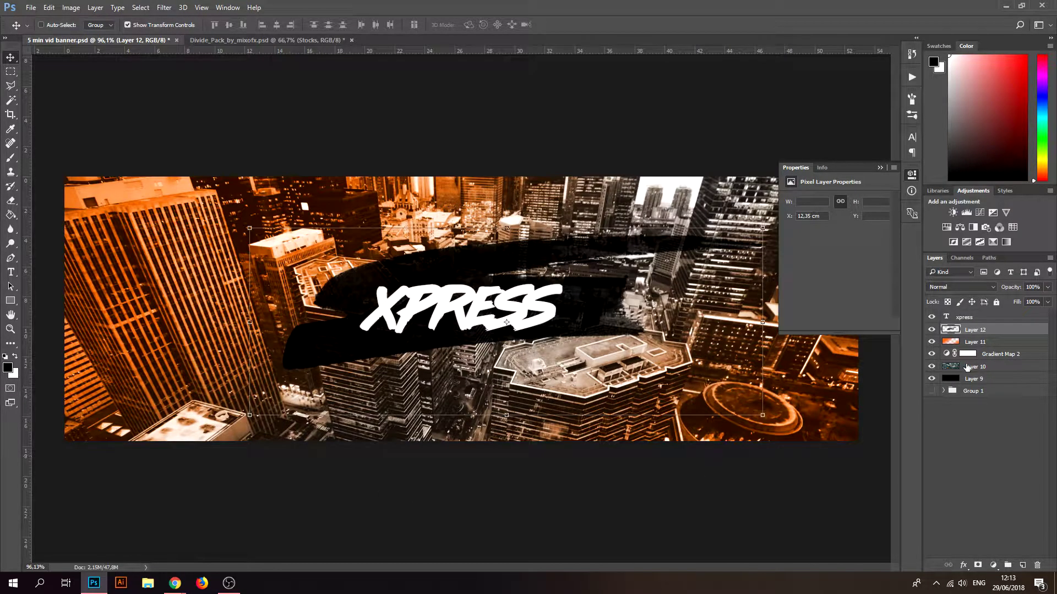
Select the Gradient Map 2 layer, then switch to Chrome and search Google Images for "black textures"
left_click(994, 355)
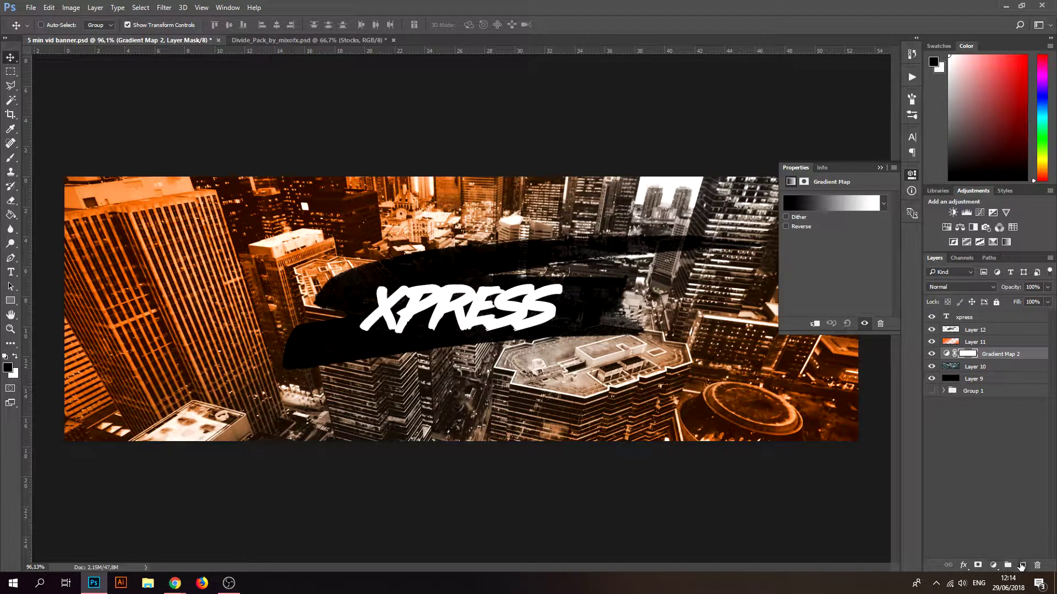
mouse_move(174, 583)
left_click(219, 537)
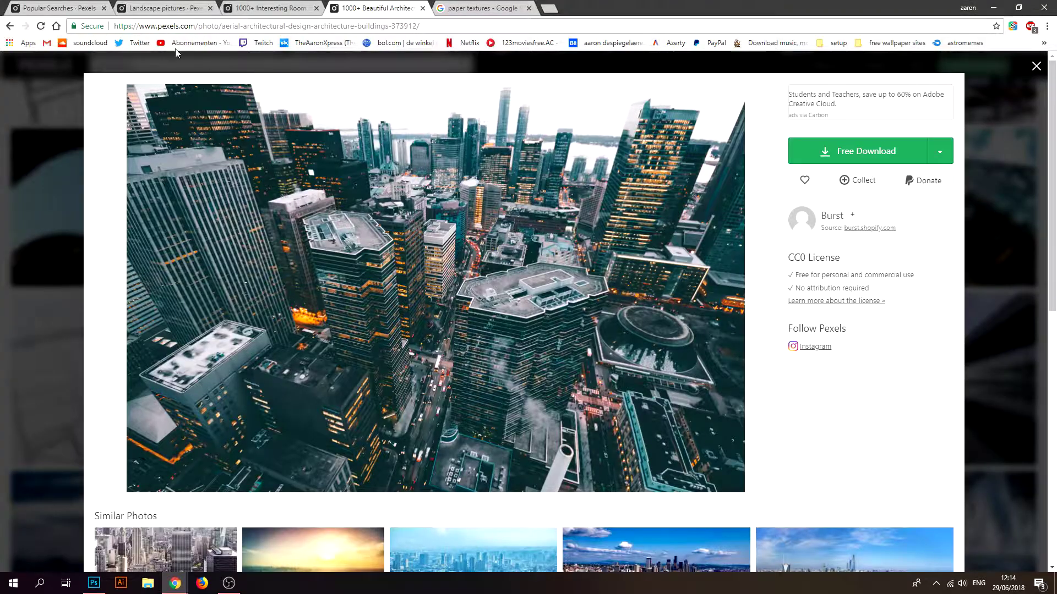
left_click(476, 8)
double_click(103, 74)
key("BackSpace")
type("black textures")
key("Return")
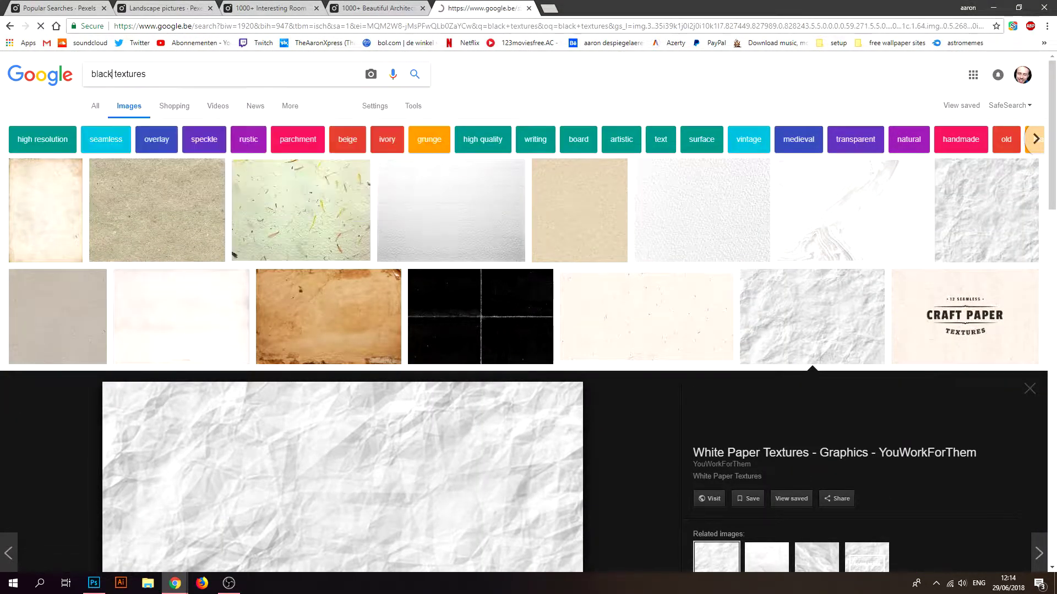
Copy the rough dark wall texture image and paste it into the Photoshop banner above the Gradient Map layer
left_click(798, 214)
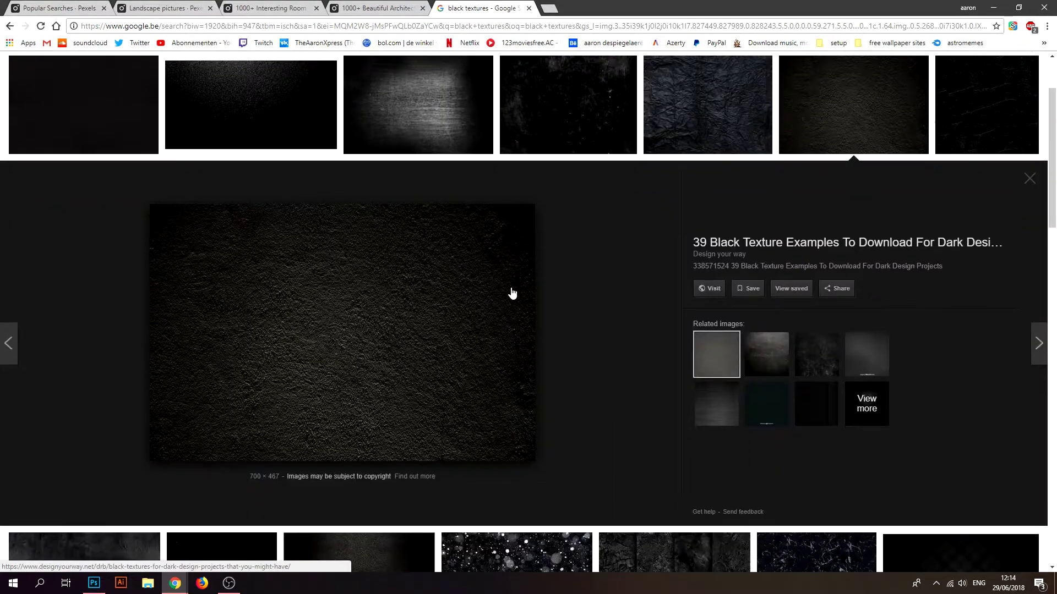
scroll(512, 294, "up", 2)
right_click(311, 268)
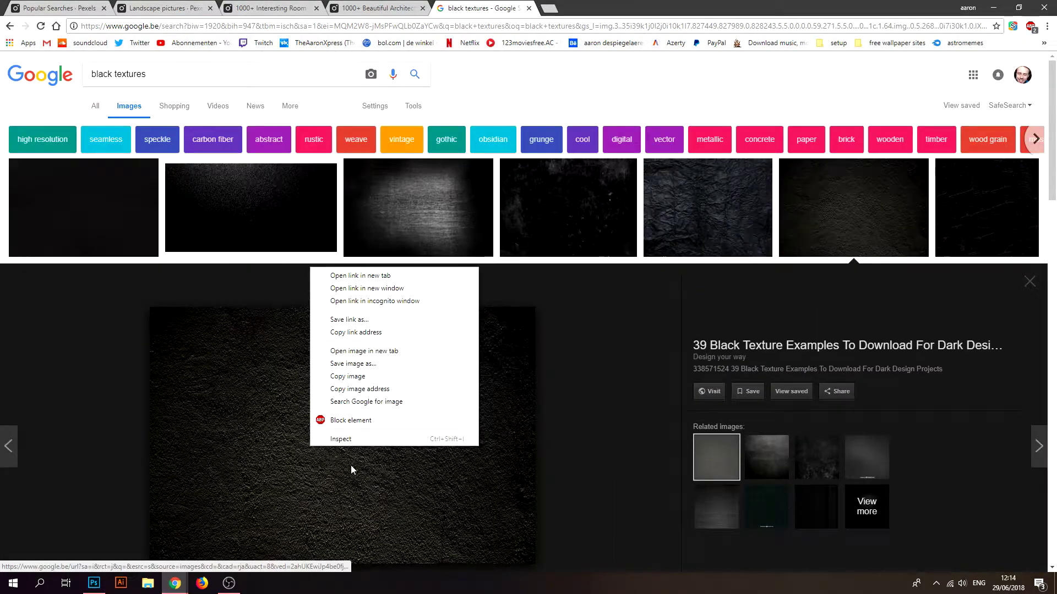
left_click(341, 378)
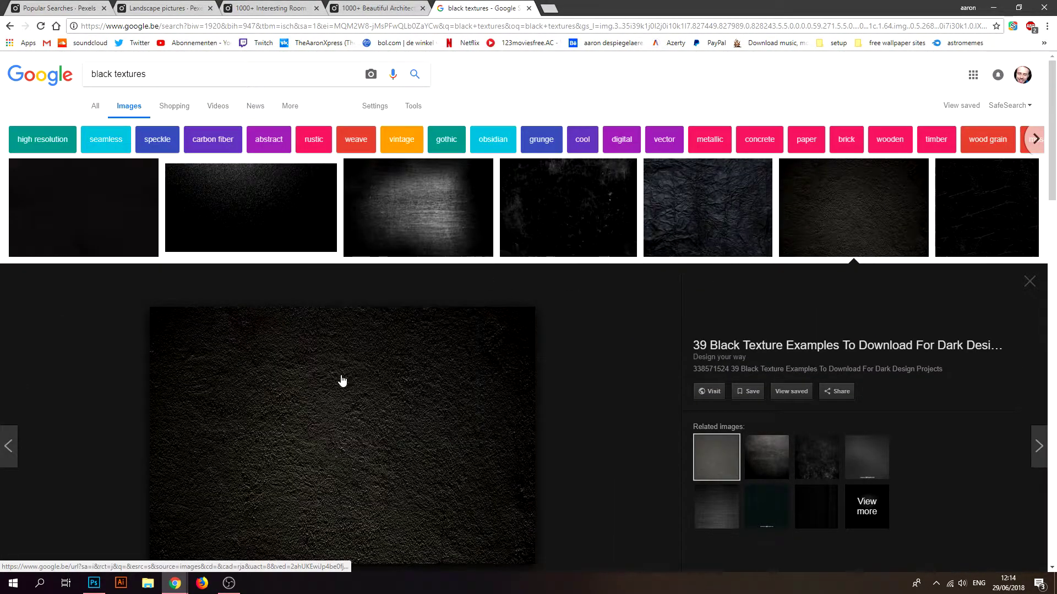
left_click(93, 582)
key("ctrl")
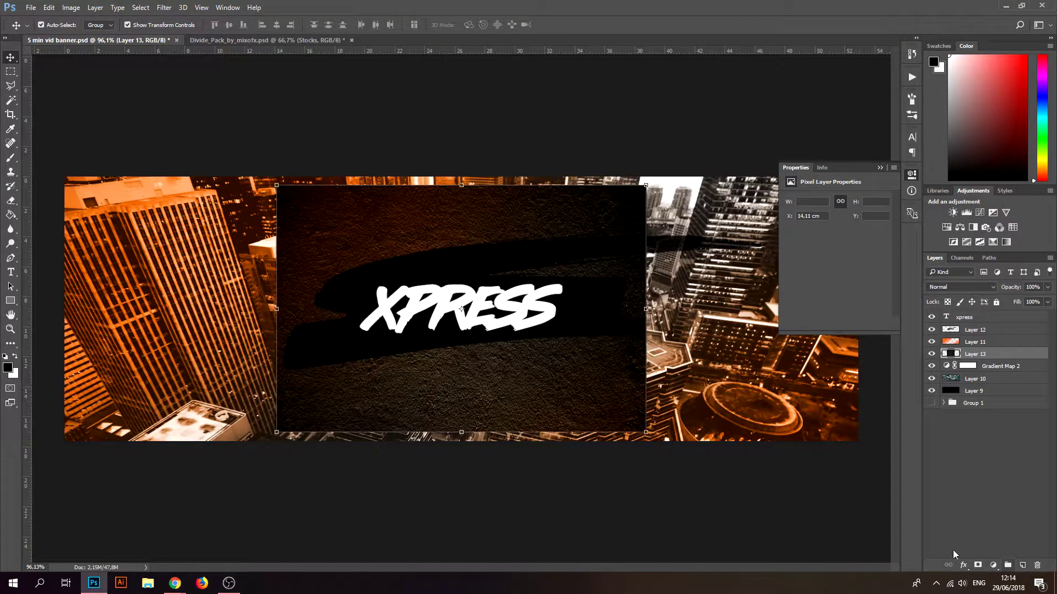
Scale up the pasted black texture until it covers the whole banner
key("ctrl+minus")
key("ctrl+t")
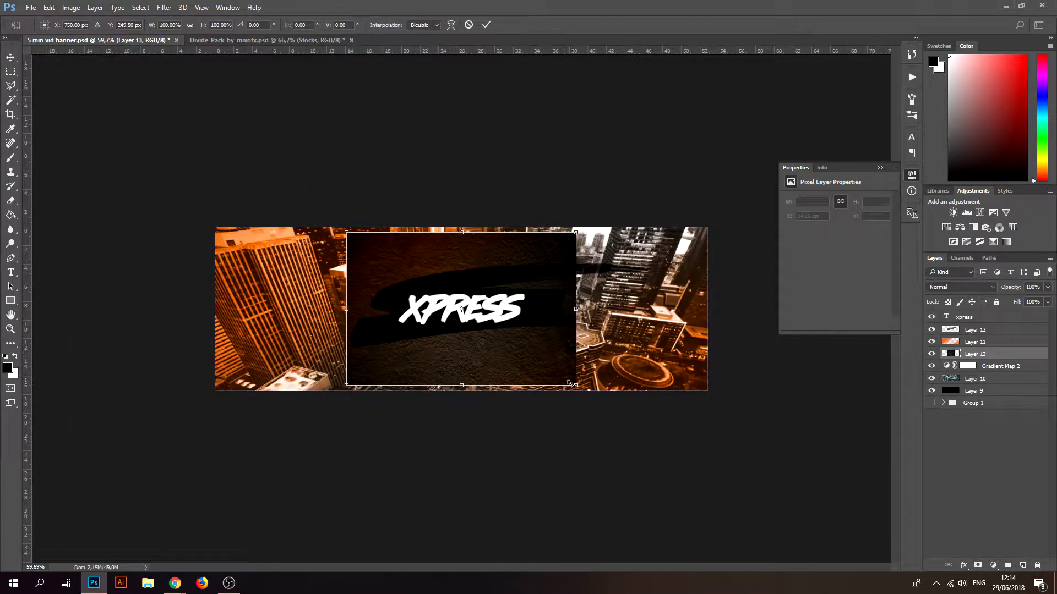
left_click_drag(570, 383, 741, 496)
key("Return")
Set the black texture layer's blend mode to Overlay and its opacity to 30%
left_click(961, 286)
left_click(941, 405)
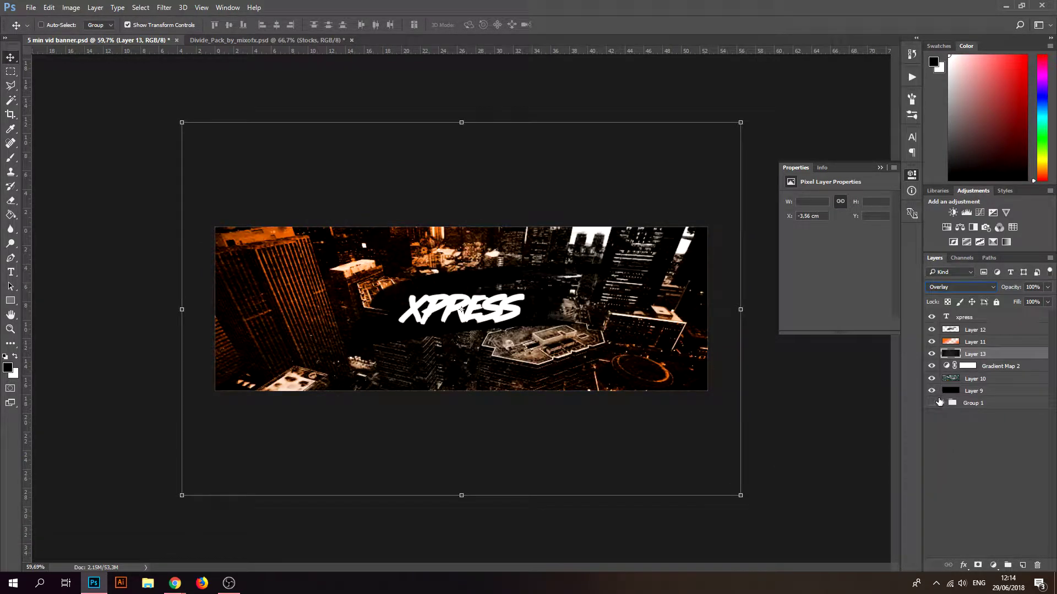
left_click(1033, 287)
type("30")
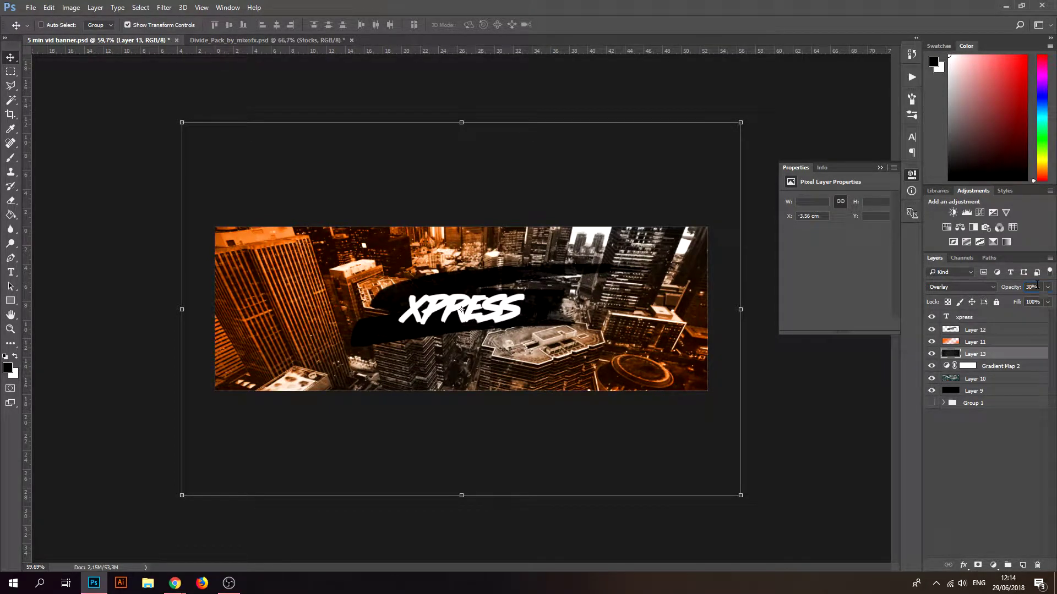
Compare the banner up close with the black texture layer hidden and shown
scroll(465, 304, "up", 8)
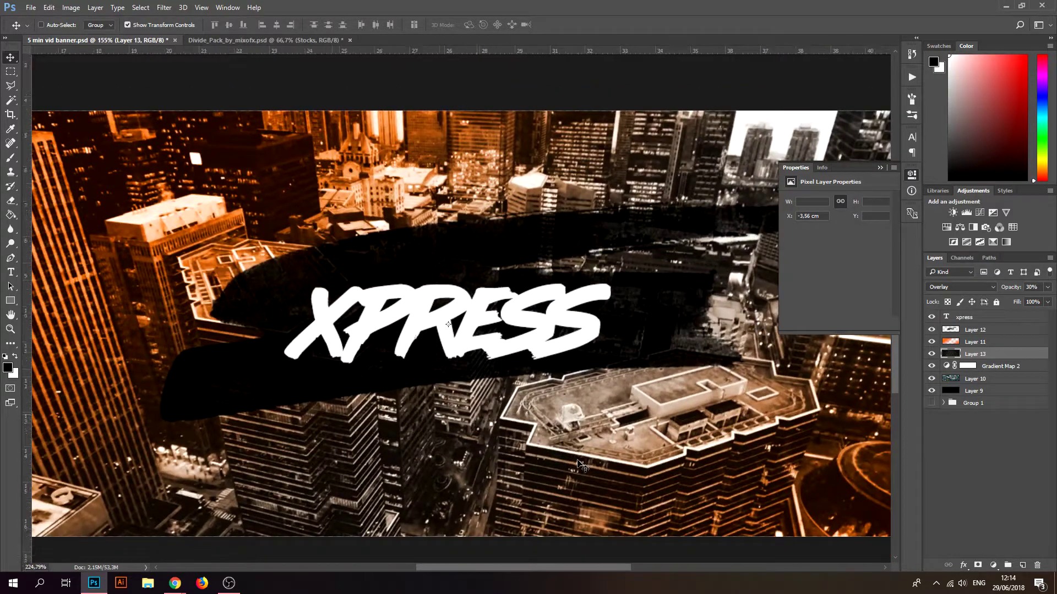
scroll(579, 464, "up", 2)
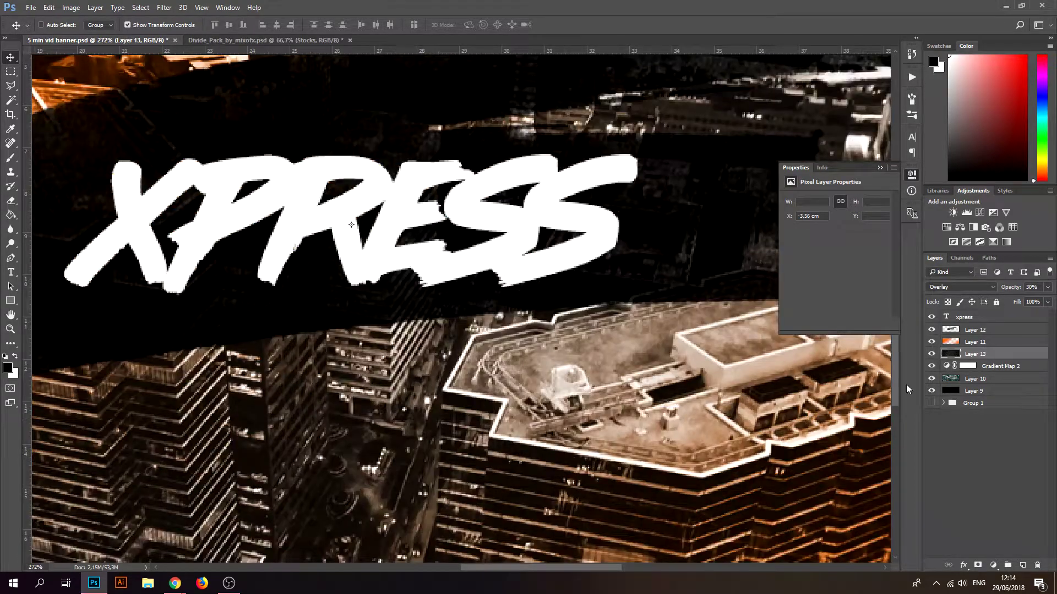
left_click(931, 354)
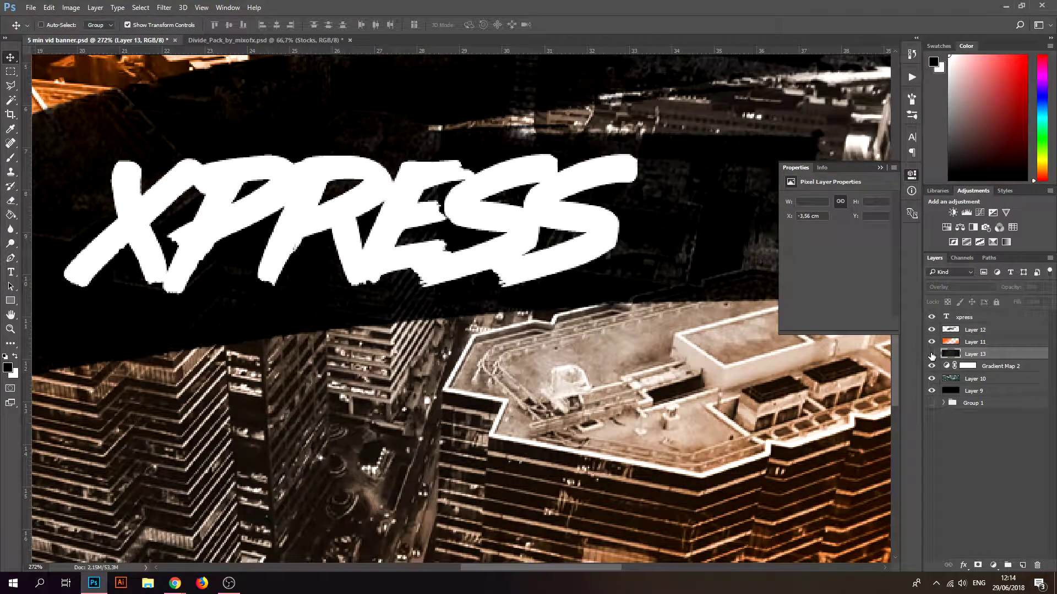
left_click(932, 355)
key("ctrl+0")
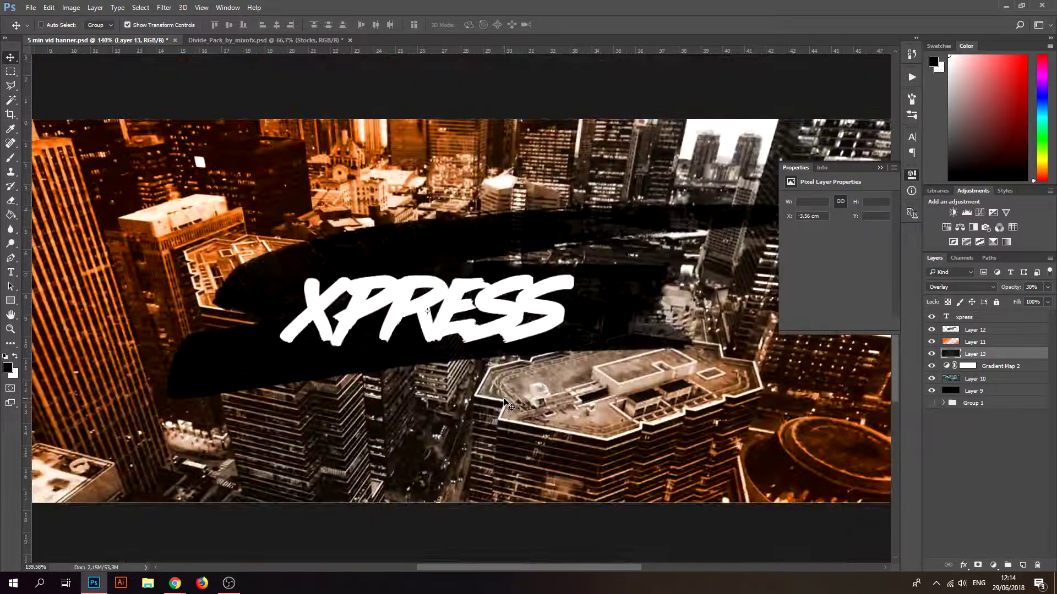
scroll(429, 395, "down", 3)
scroll(424, 391, "up", 2)
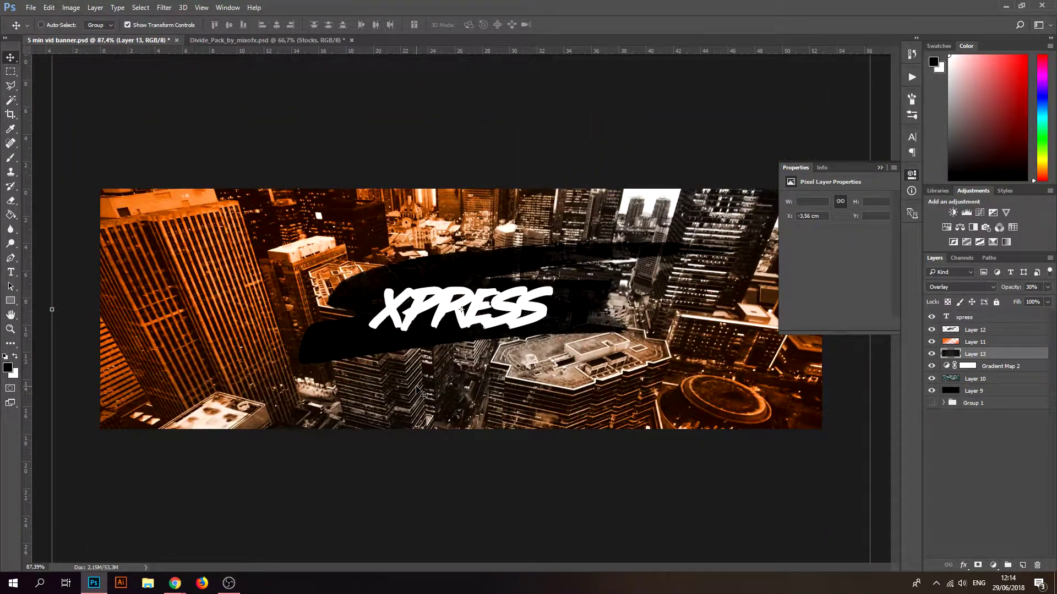
Switch to Chrome and search Google Images for "paper textures"
mouse_move(175, 583)
left_click(218, 543)
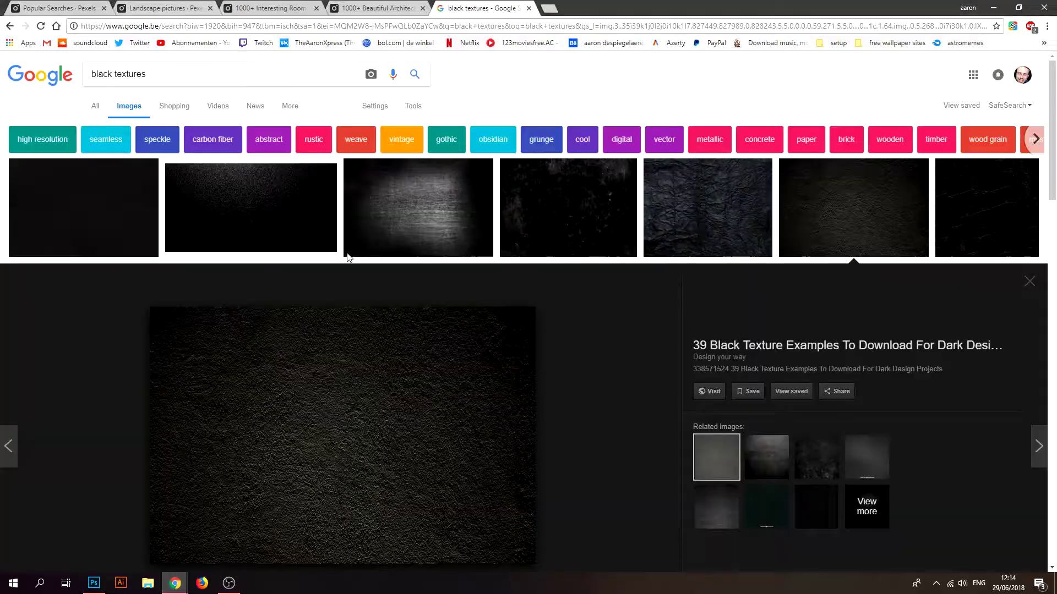
double_click(101, 74)
type("paper")
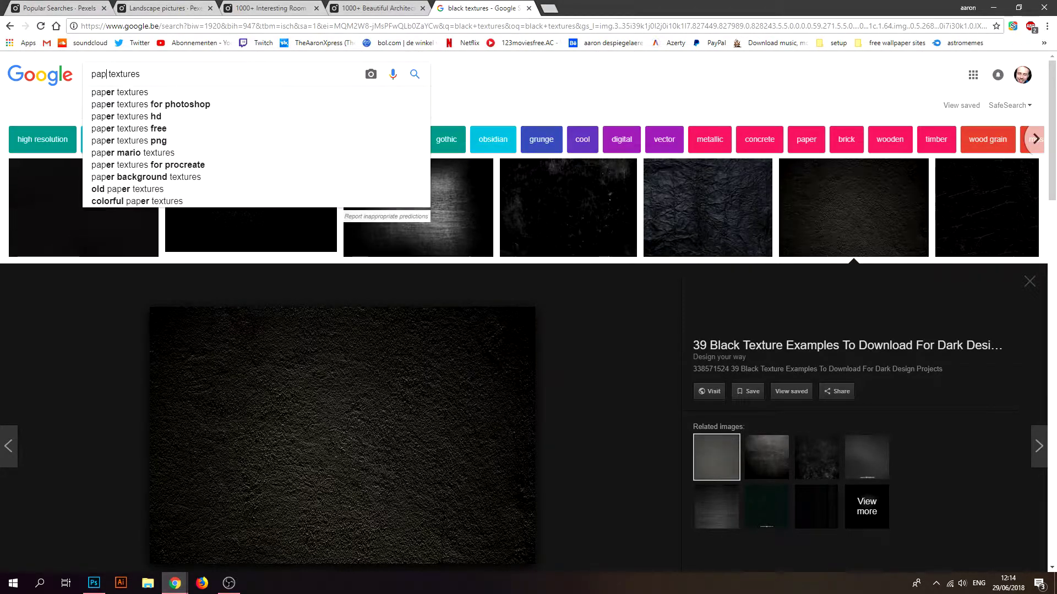
key("Return")
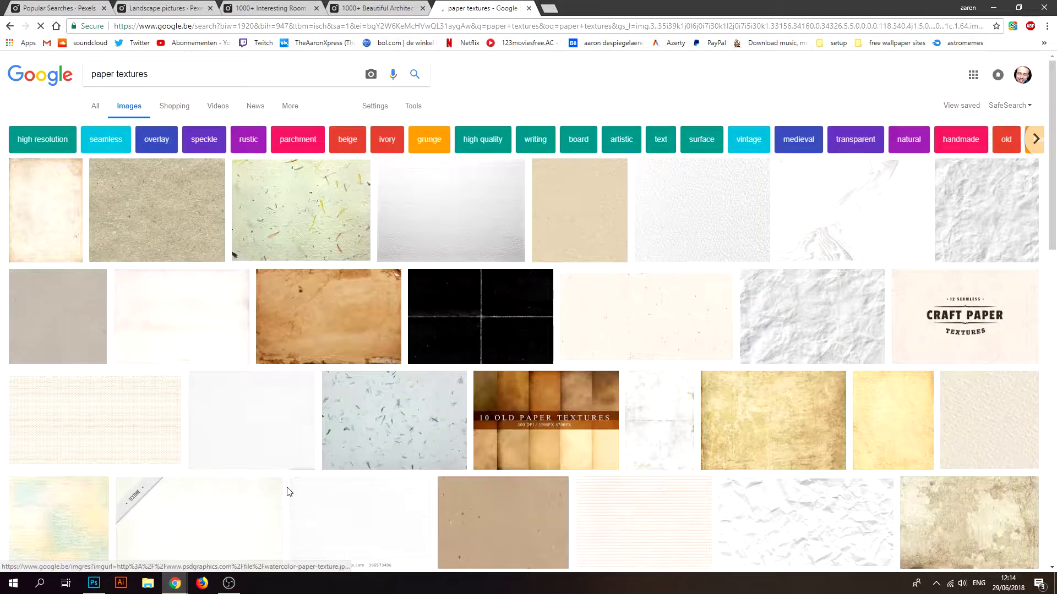
Find a white crumpled paper texture among the results and copy its image
scroll(286, 487, "down", 4)
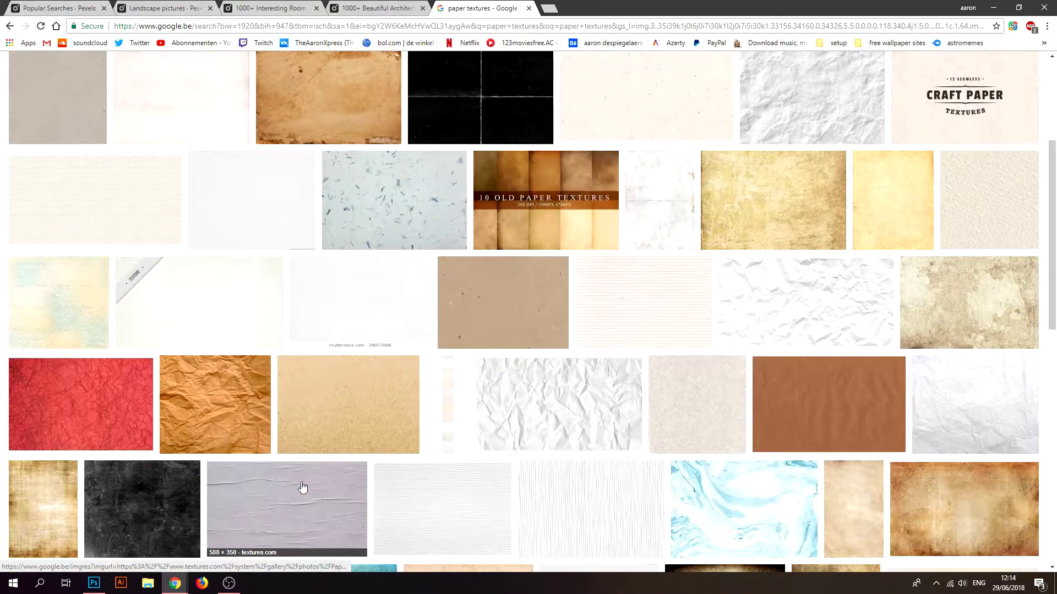
left_click(588, 408)
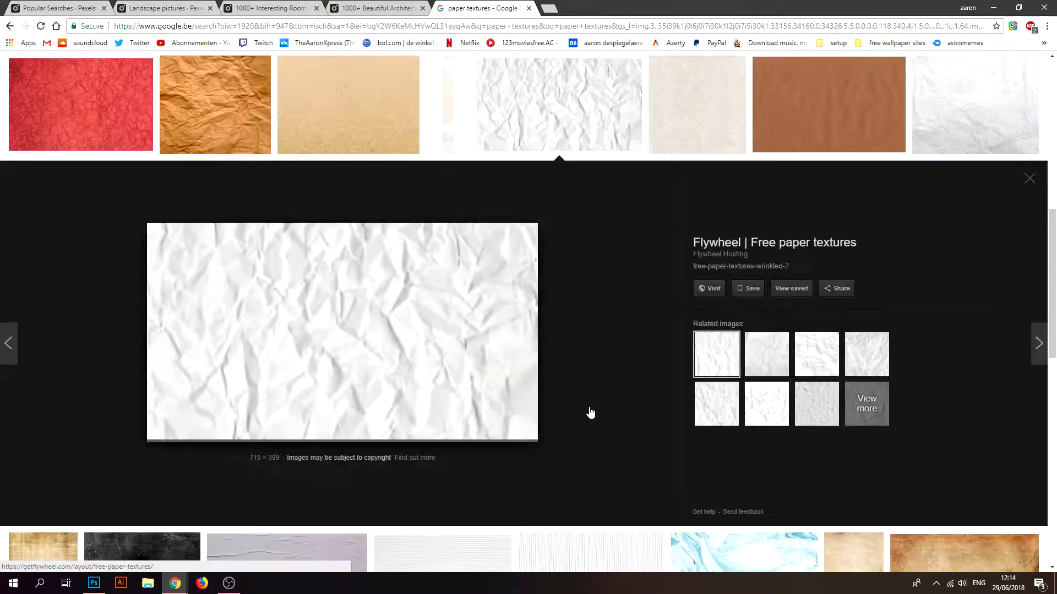
right_click(476, 369)
left_click(503, 476)
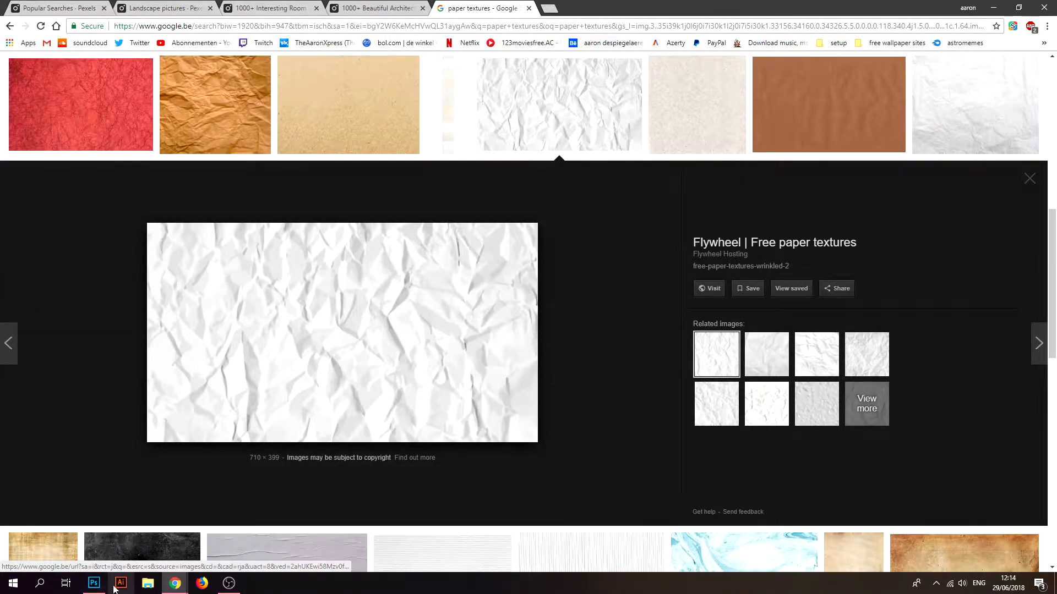
Switch back to Photoshop, add a new layer above the XPRESS text and merge the two into one pixel layer
left_click(94, 583)
left_click(964, 326)
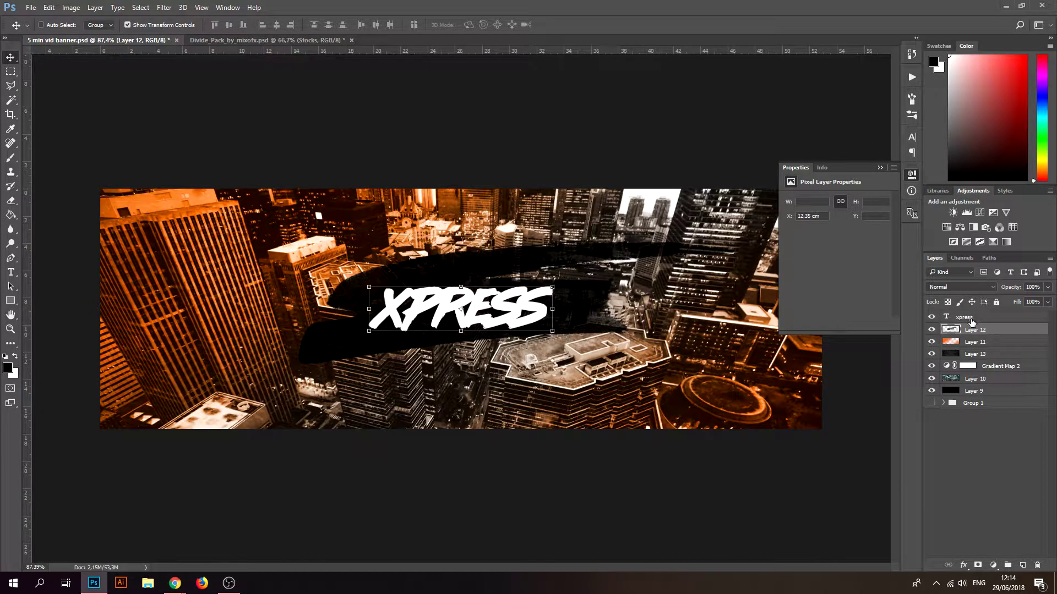
key("ctrl+v")
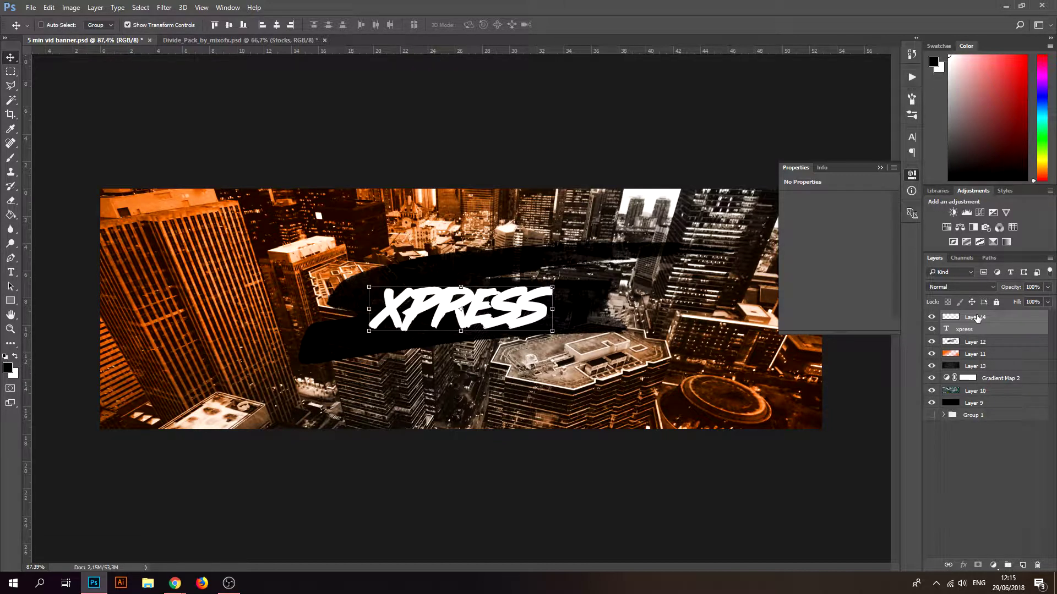
key("ctrl+e")
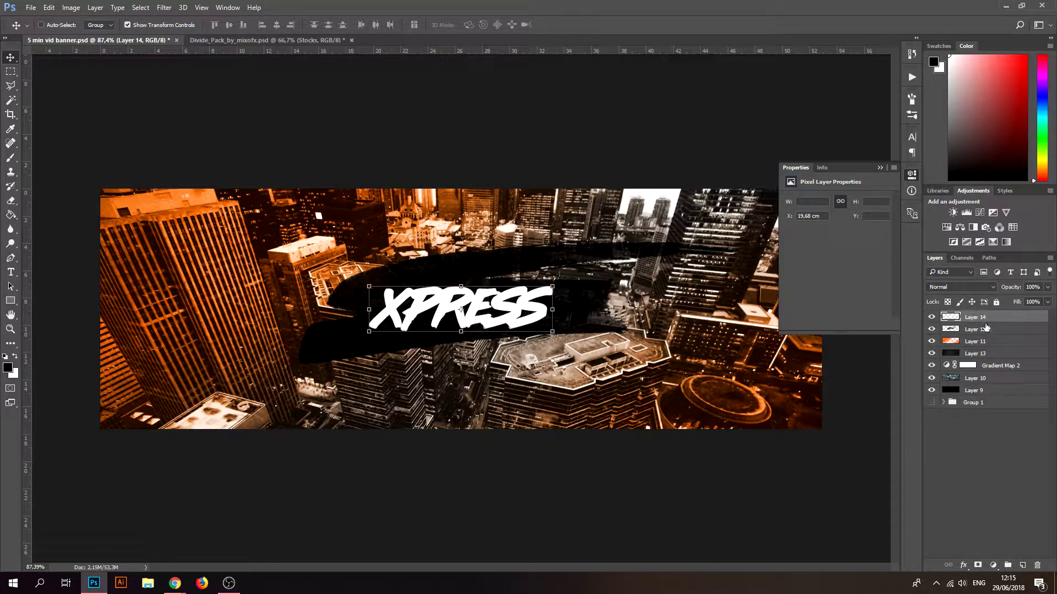
left_click(984, 329, "ctrl")
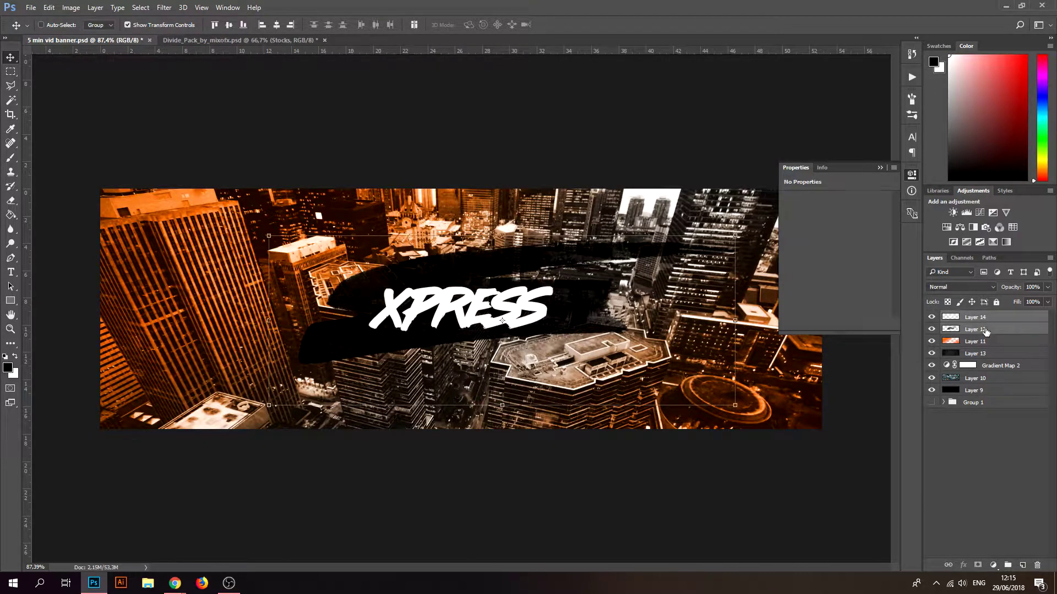
left_click(985, 342, "ctrl")
left_click(988, 354, "ctrl")
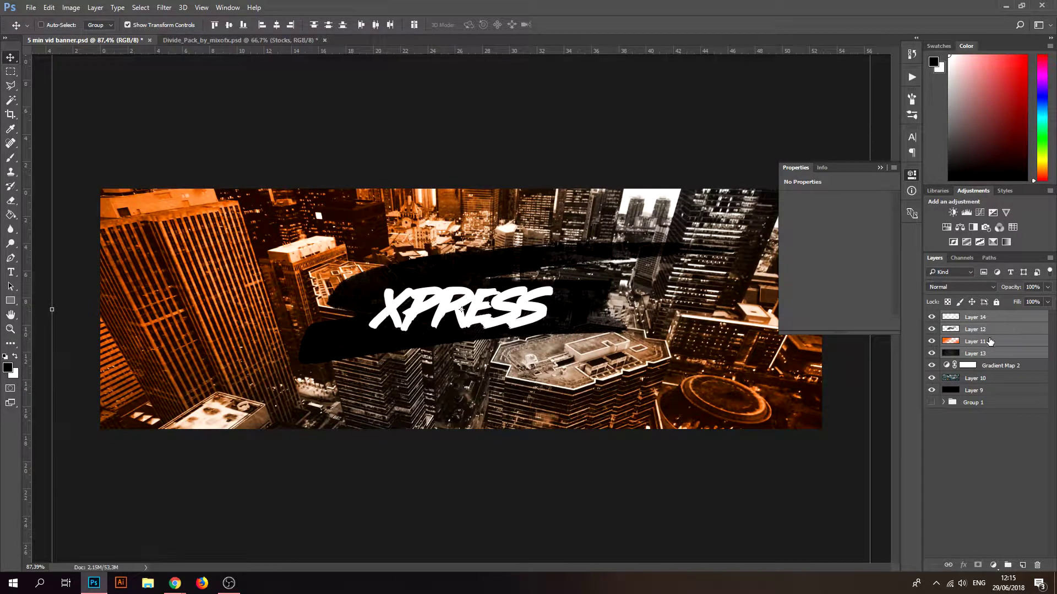
left_click(999, 320)
left_click(994, 405, "shift")
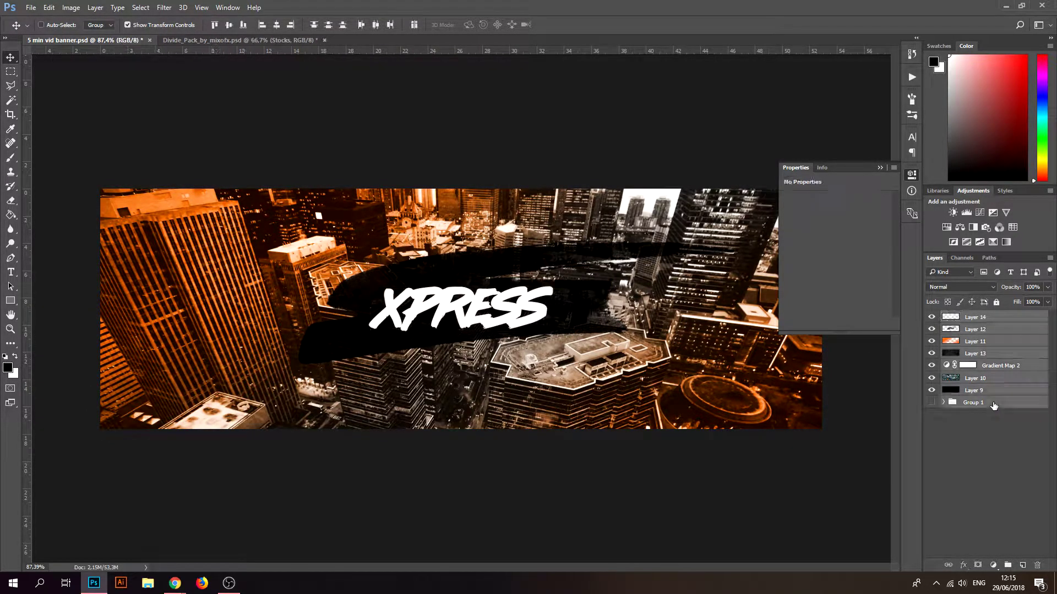
left_click(990, 319)
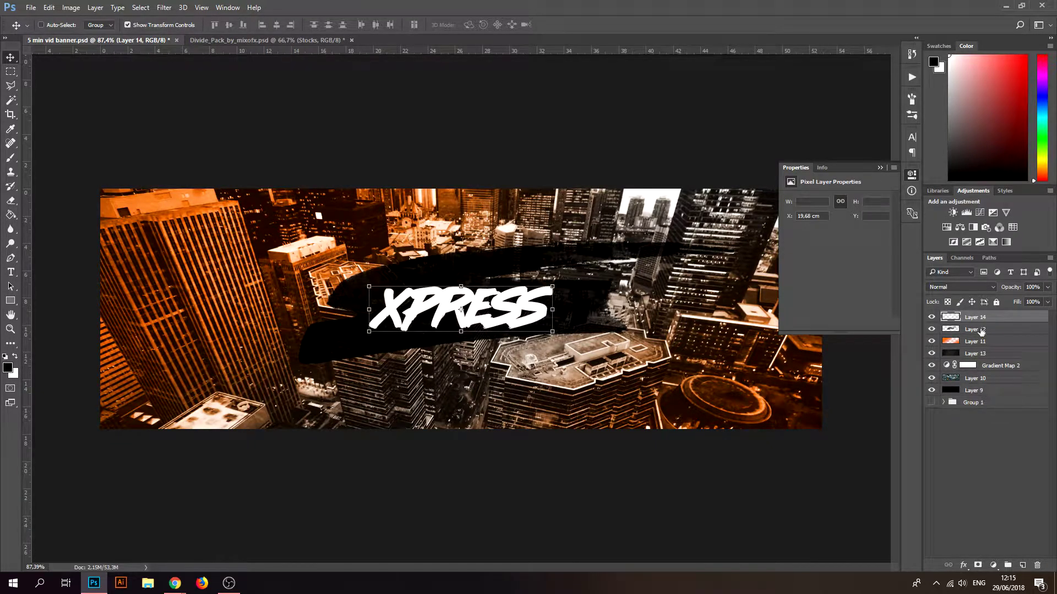
left_click(1001, 407, "shift")
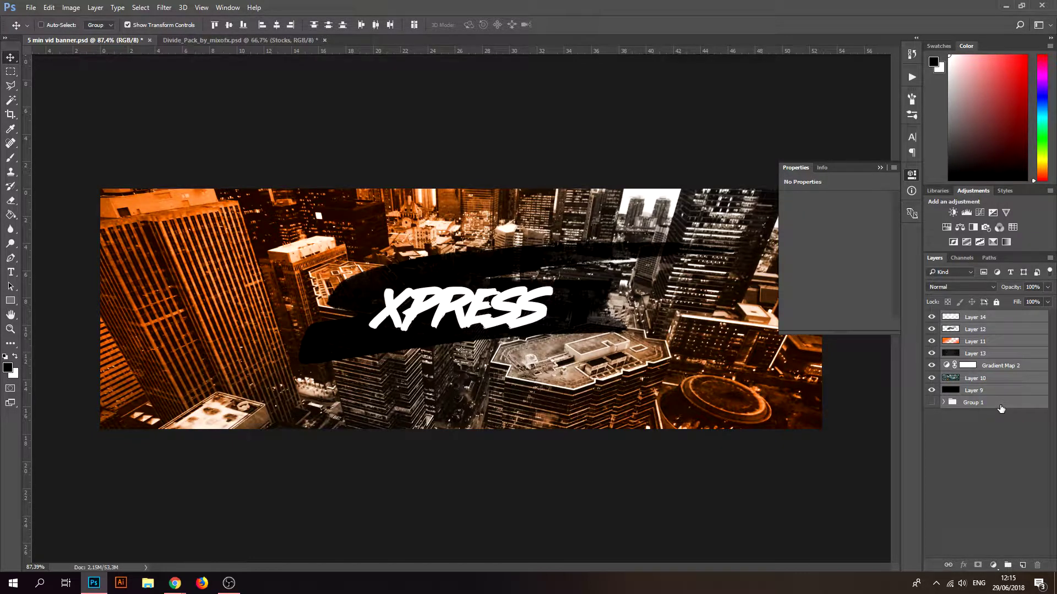
Add a new layer above the XPRESS text layer and paste the copied crumpled paper texture onto it
left_click(984, 319)
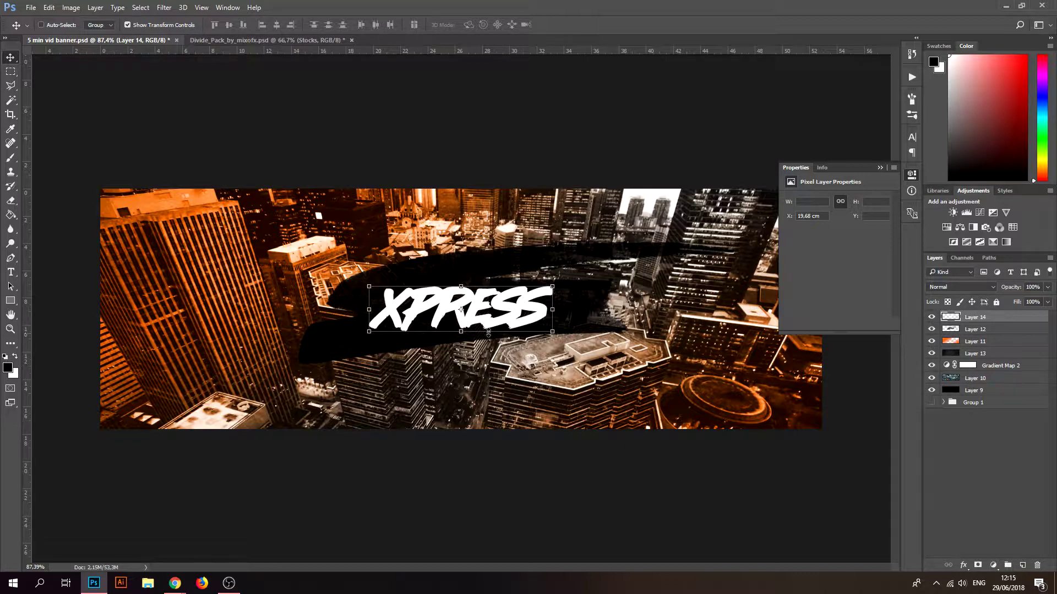
left_click(931, 317)
left_click(931, 317)
left_click(1022, 565)
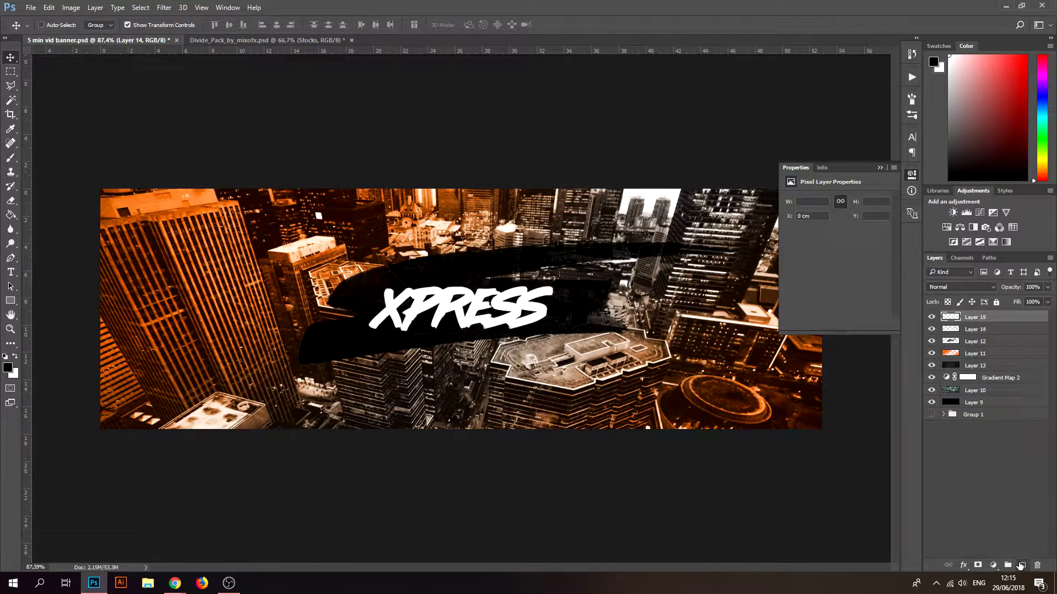
key("ctrl+v")
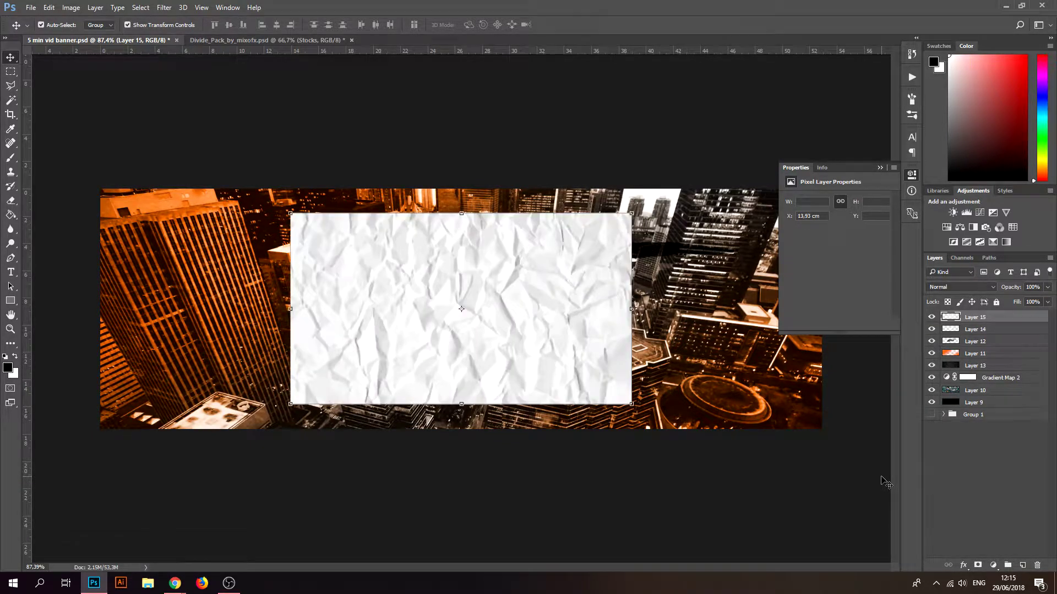
Clip the paper texture to the XPRESS text layer and compare the lettering up close with the texture hidden and shown
left_click(947, 324, "alt")
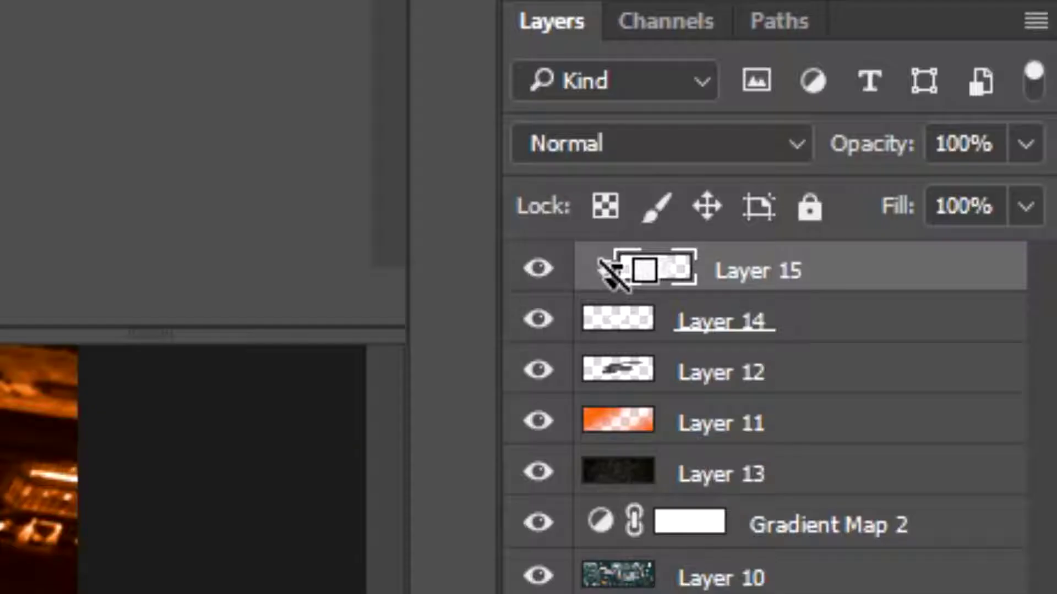
left_click(947, 323, "alt")
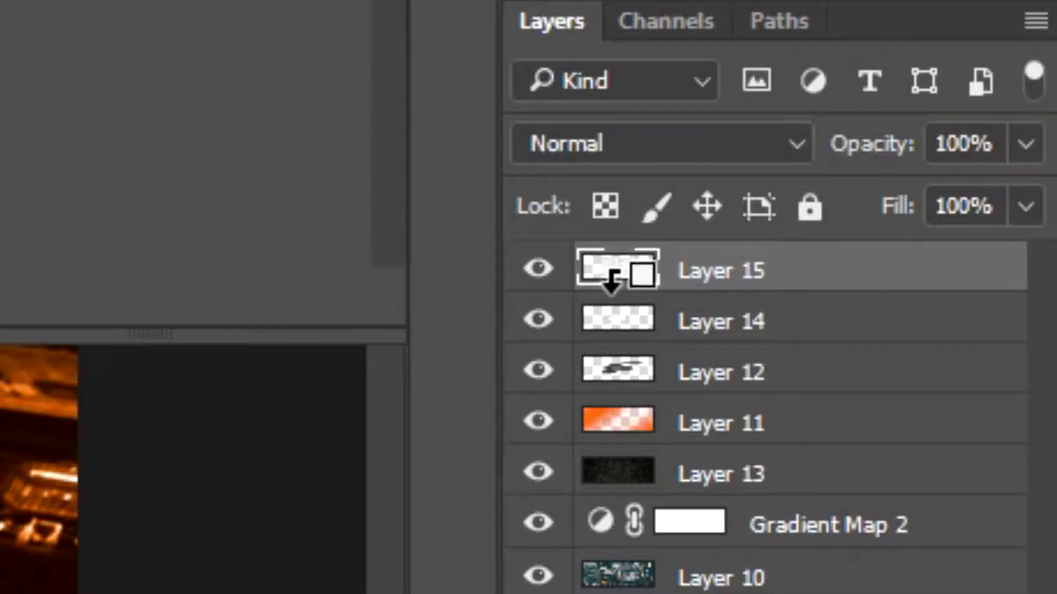
left_click(609, 286, "alt")
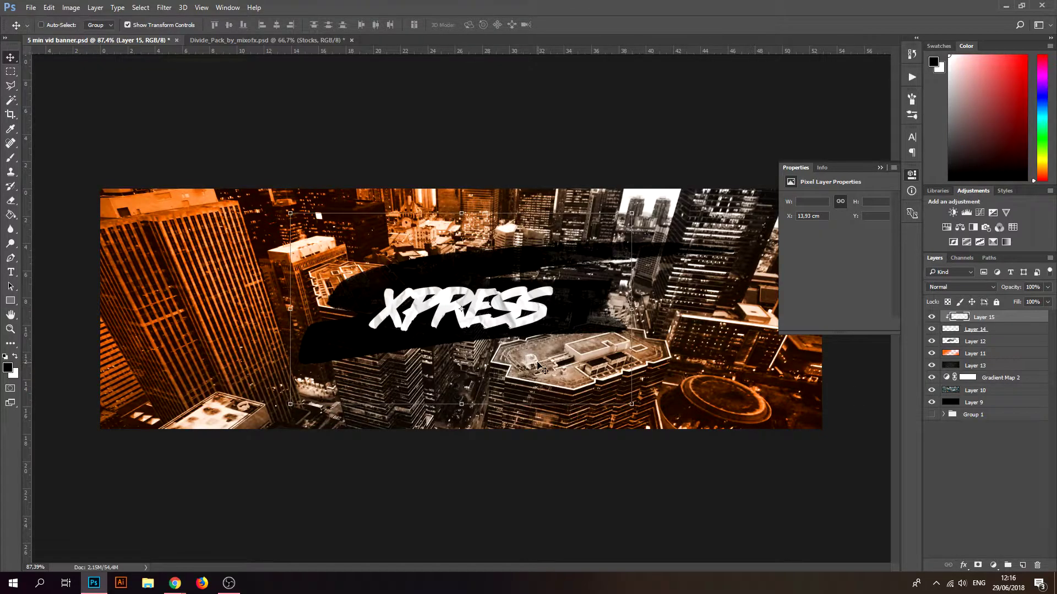
scroll(477, 294, "up", 3)
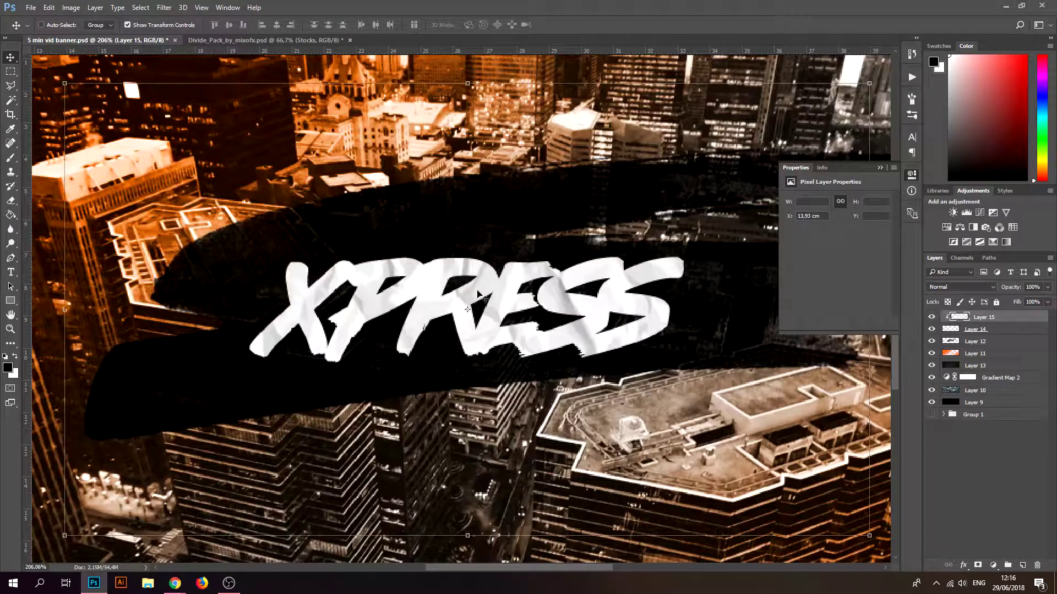
left_click(931, 317)
left_click(931, 316)
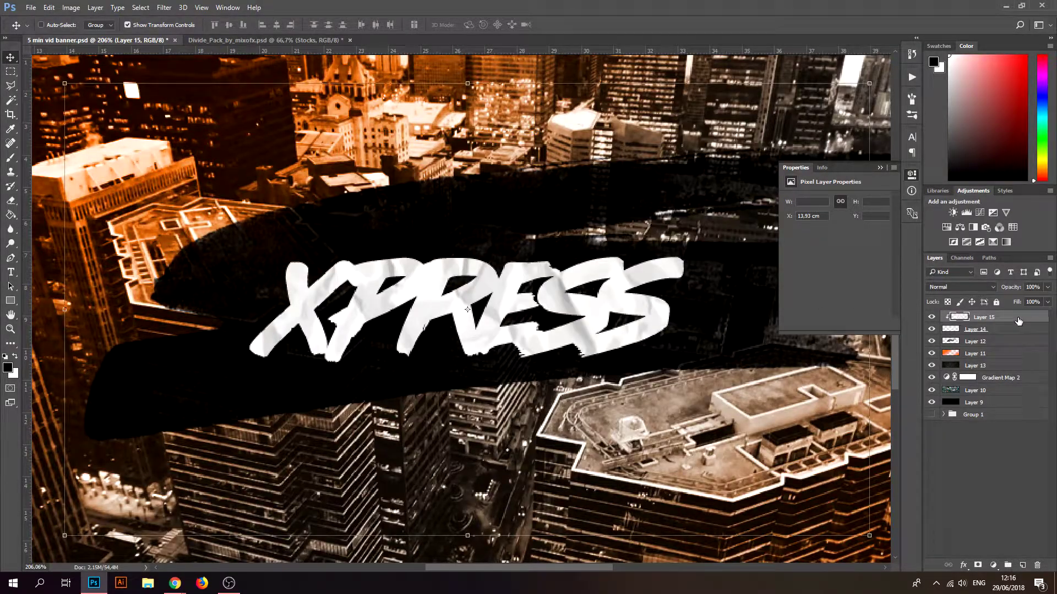
Set the clipped paper texture layer's opacity to 80%
left_click(1009, 288)
type("80")
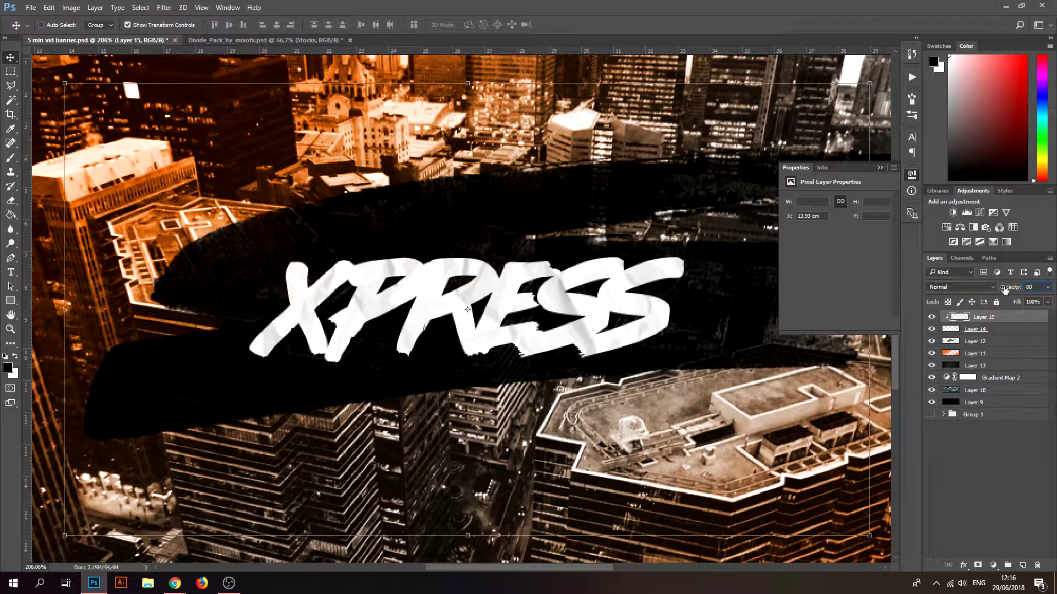
key("Return")
scroll(589, 338, "down", 6)
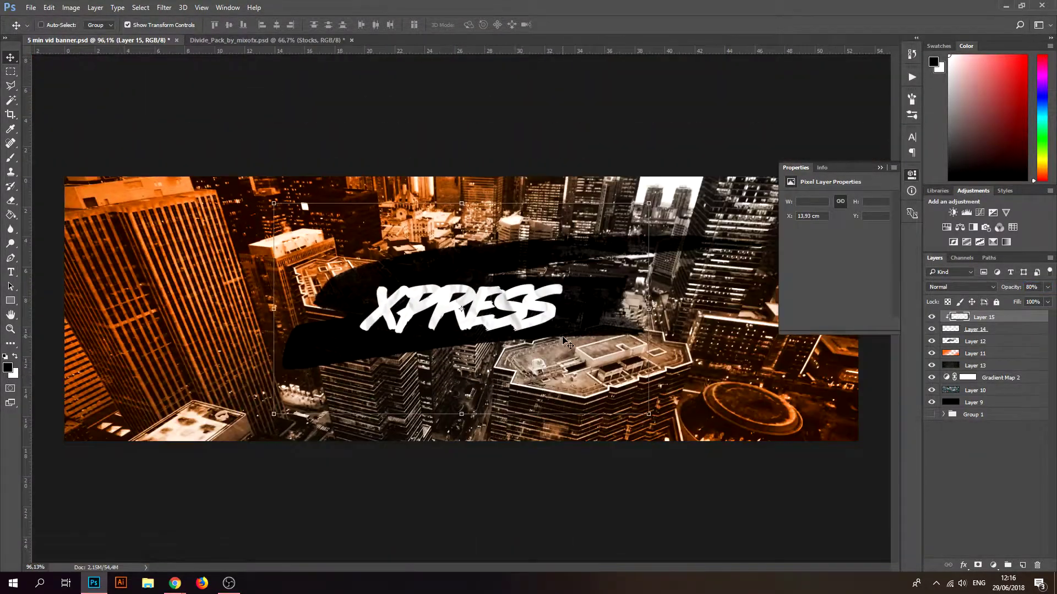
scroll(475, 337, "up", 1)
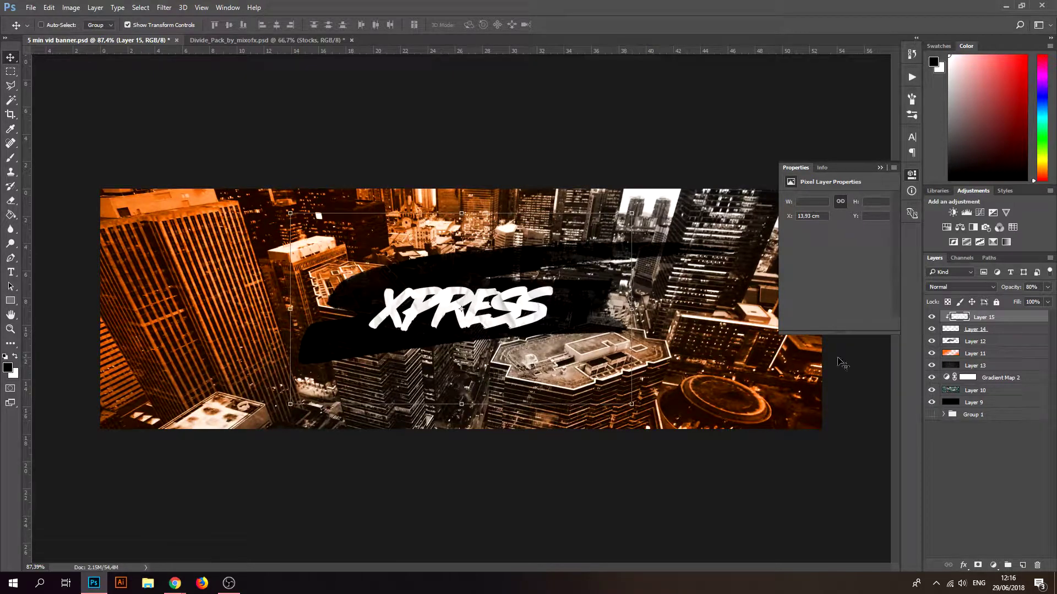
left_click(943, 414)
scroll(945, 417, "down", 1)
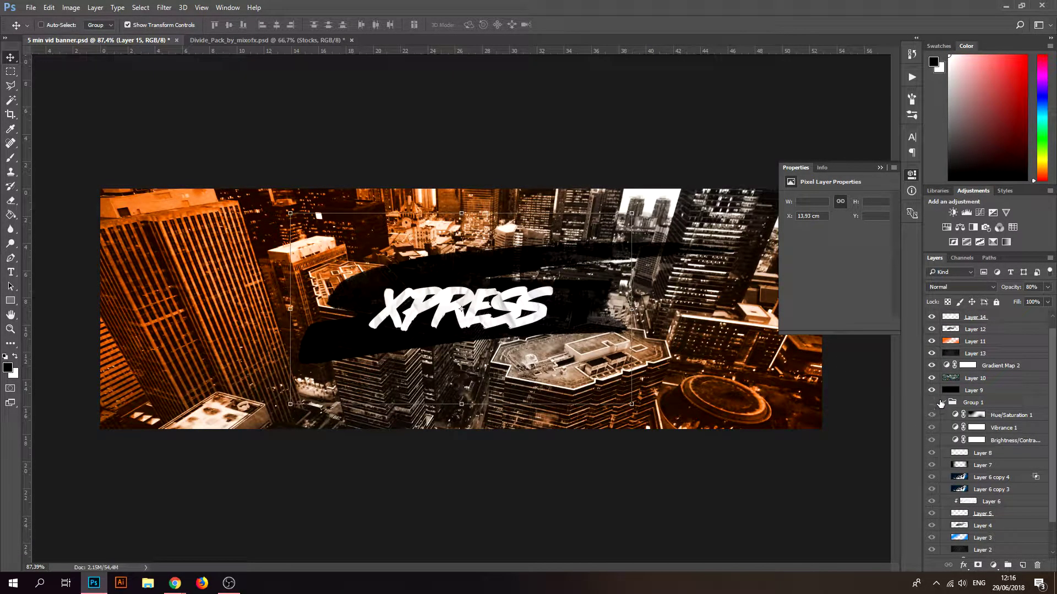
left_click(944, 403)
scroll(945, 417, "up", 1)
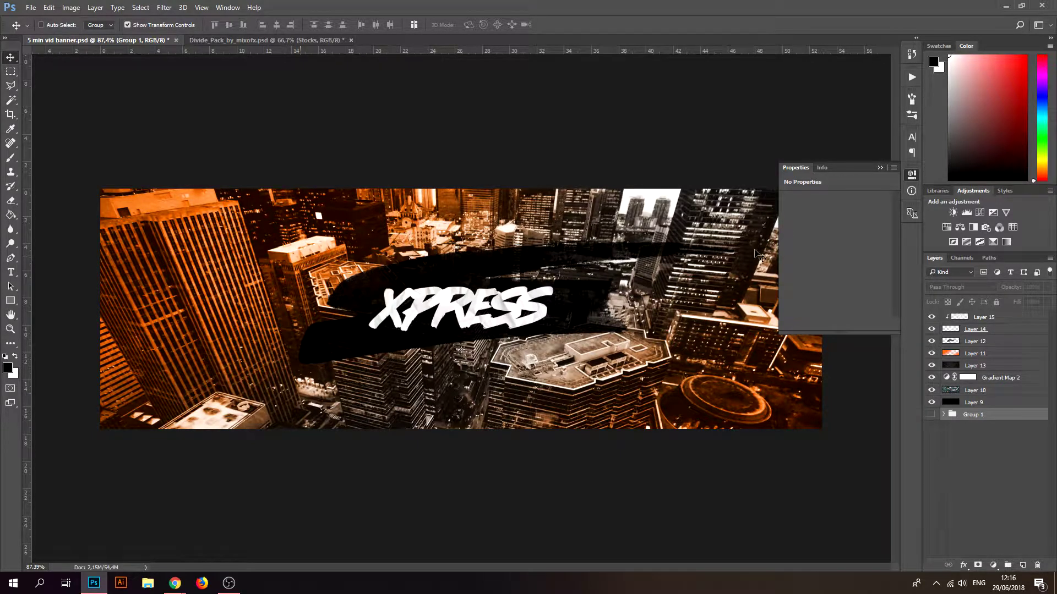
Stamp Layer 9 through Layer 15 into a merged copy above the originals and duplicate that merged layer
left_click(993, 403)
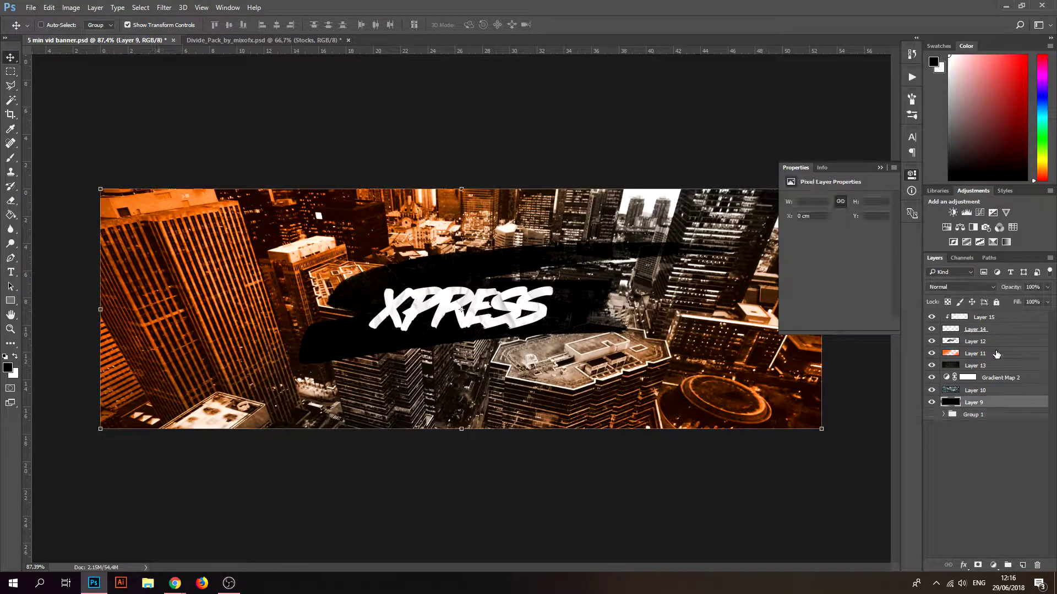
left_click(987, 318, "shift")
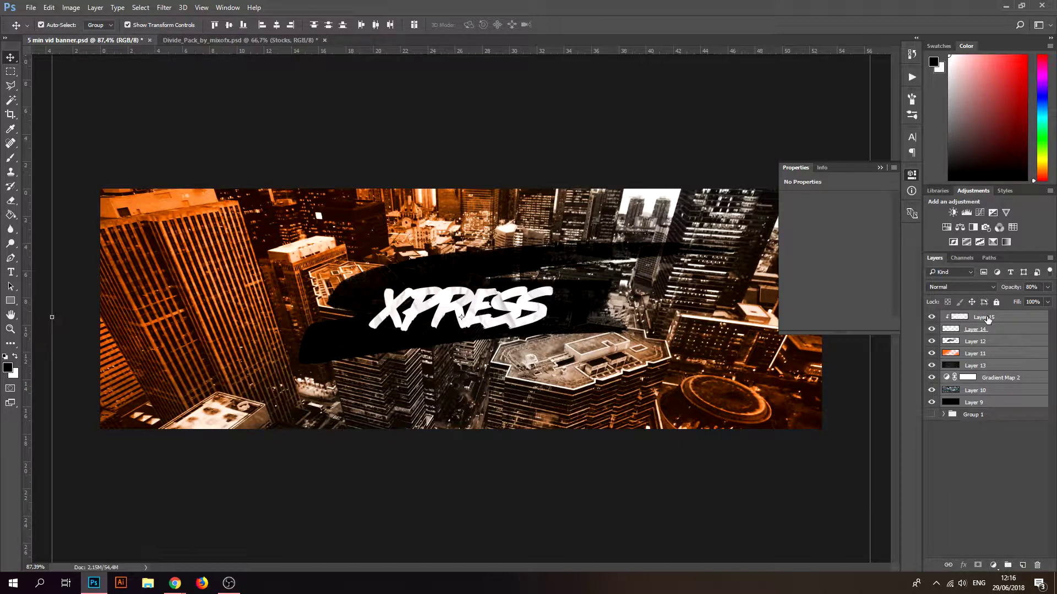
key("ctrl+alt+e")
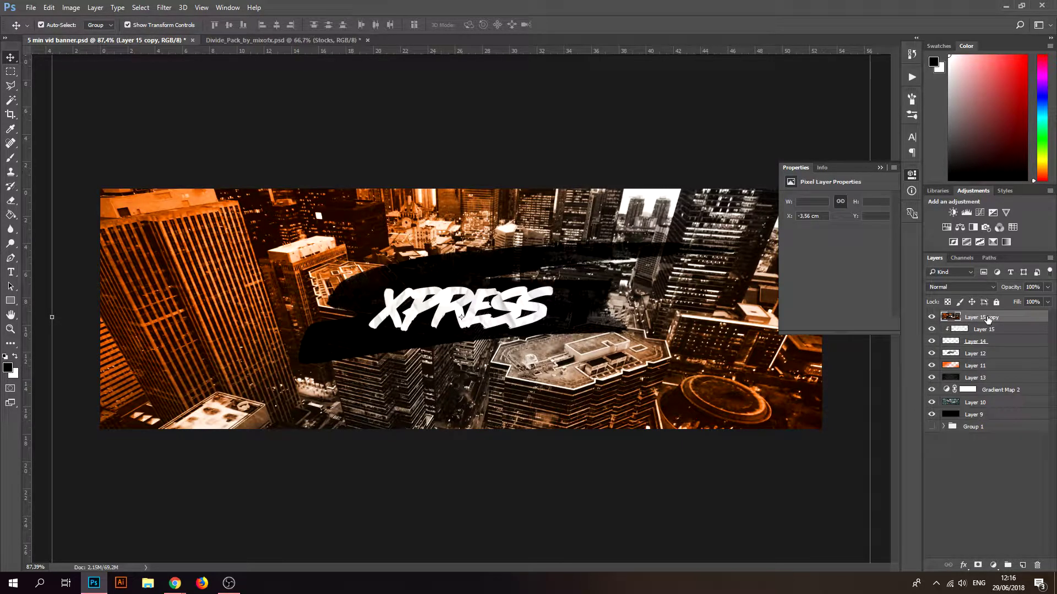
key("ctrl+j")
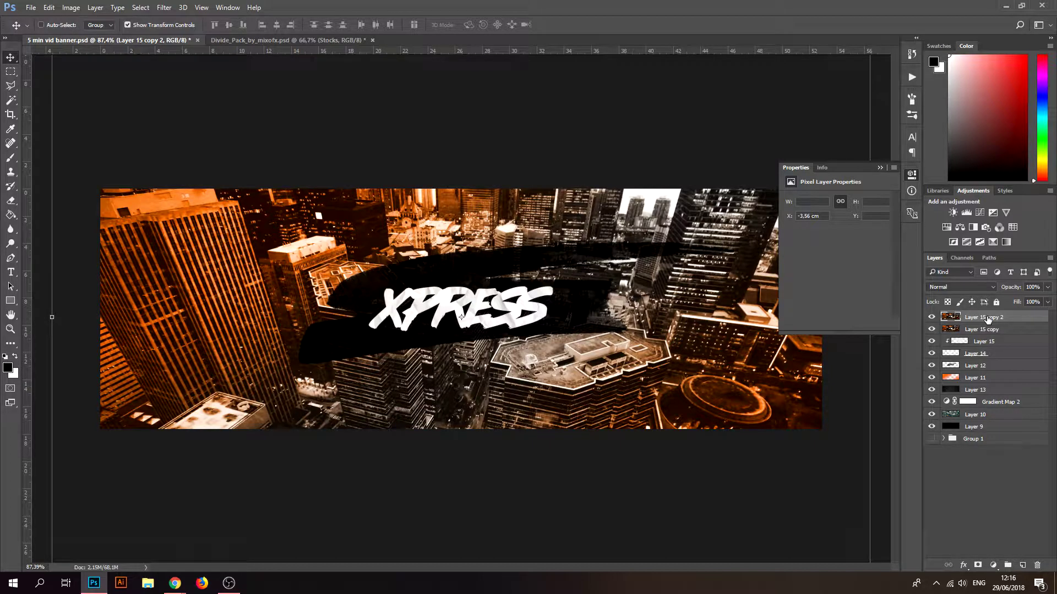
Apply a Gaussian Blur with a 1.9-pixel radius to the duplicated merged layer
left_click(182, 7)
mouse_move(170, 9)
mouse_move(211, 131)
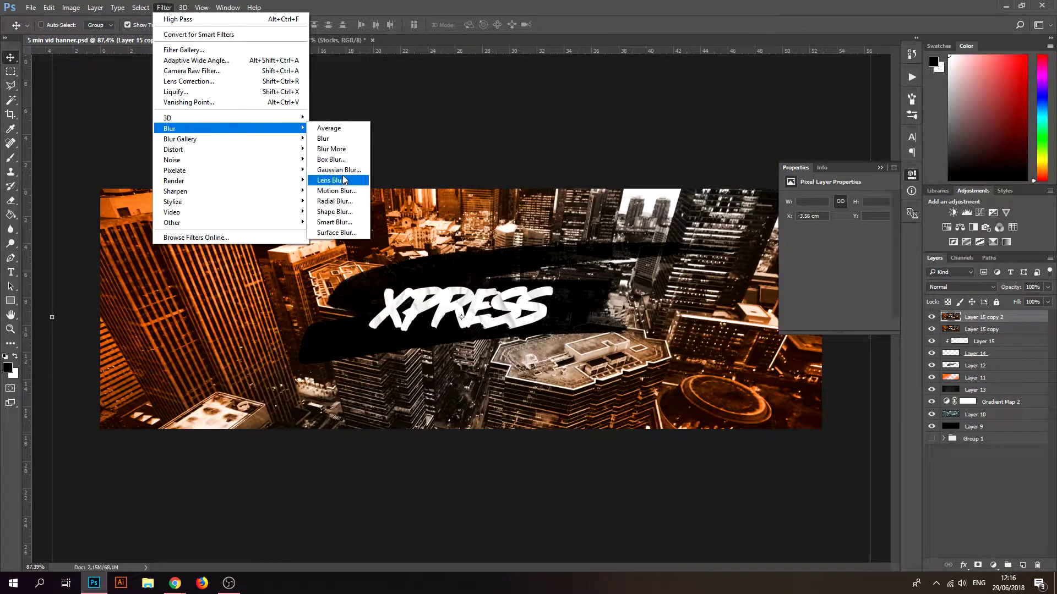
left_click(344, 180)
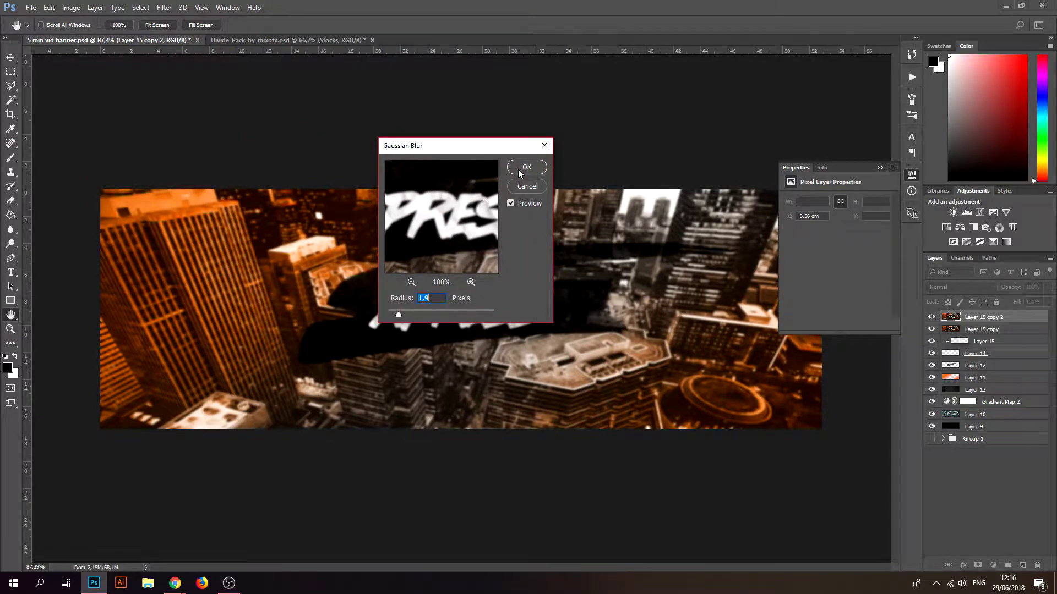
left_click(526, 167)
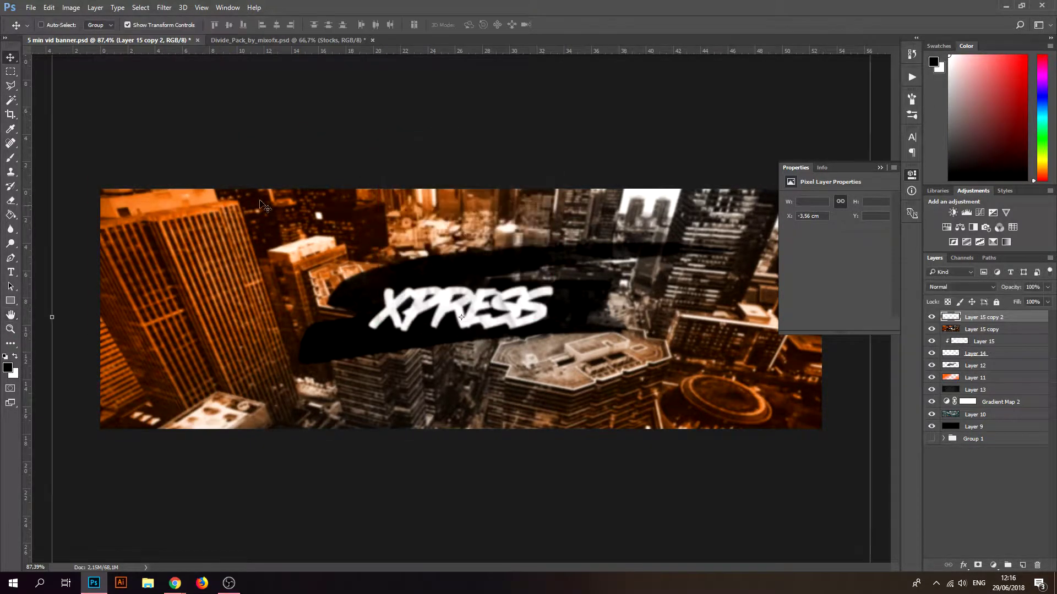
Erase the blur over the XPRESS text and several spots of the surrounding city with a soft 200-pixel eraser
key("e")
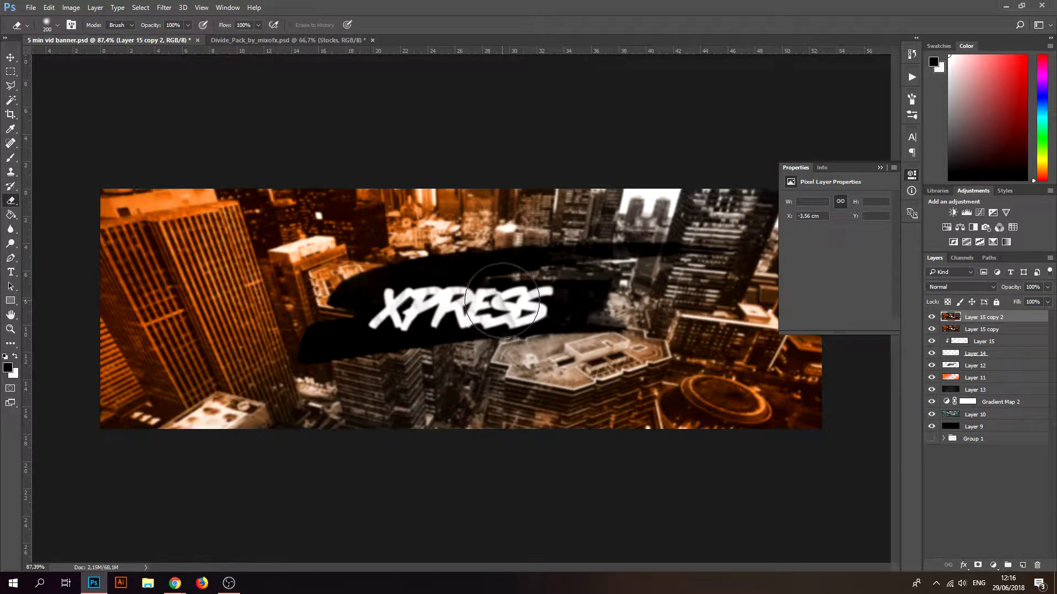
left_click_drag(502, 301, 451, 306)
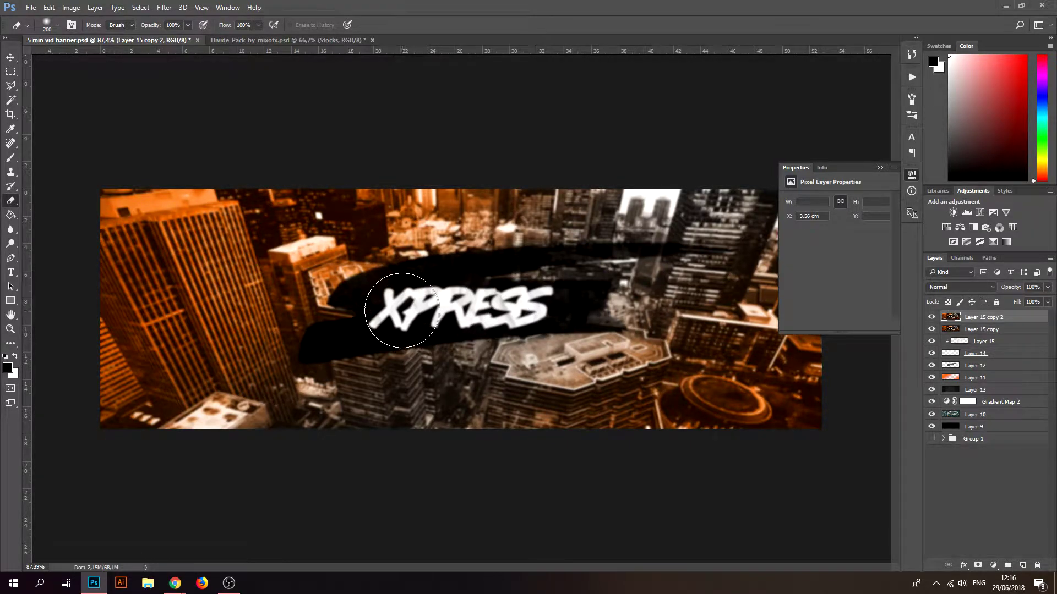
mouse_move(416, 302)
left_mouse_down()
mouse_move(525, 300)
mouse_move(427, 291)
mouse_move(391, 309)
left_mouse_up()
left_click(418, 396)
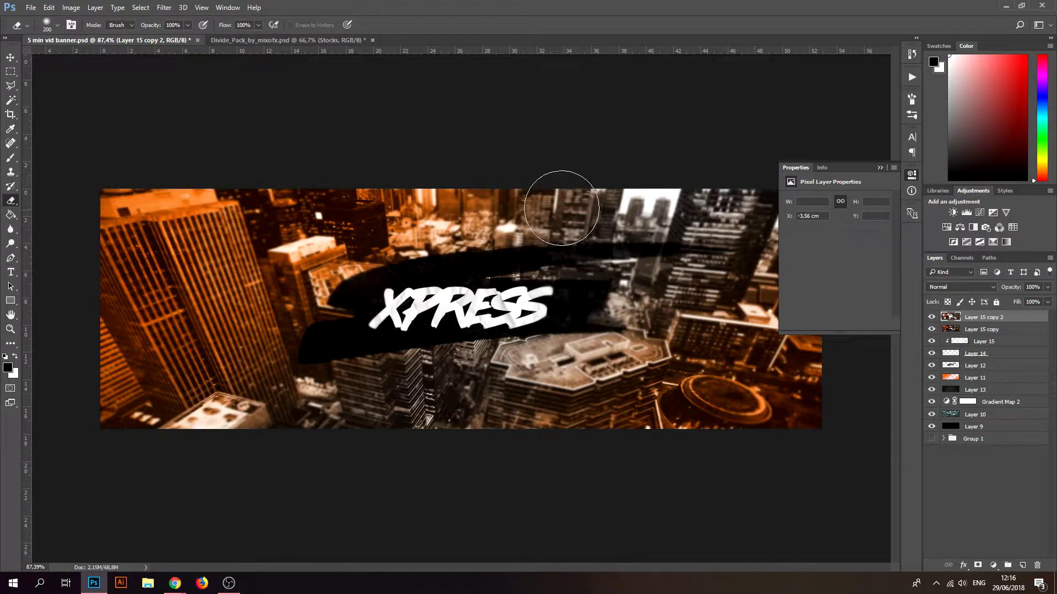
left_click_drag(547, 201, 592, 212)
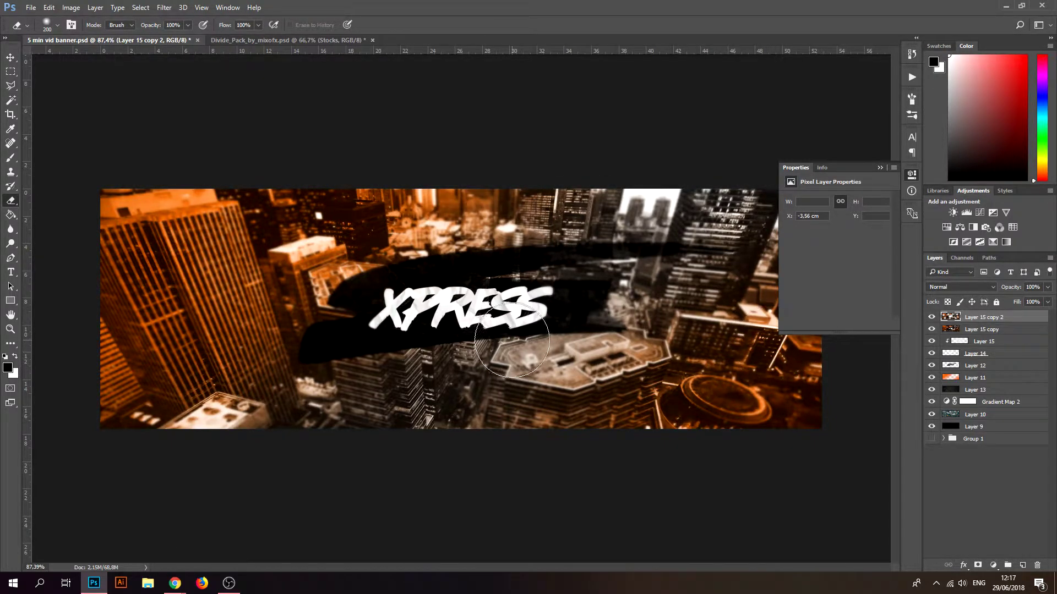
left_click(310, 308)
left_click(633, 324)
Set the blurred layer's opacity to 70% and merge it down into the sharp merged copy
left_click(1033, 287)
type("70")
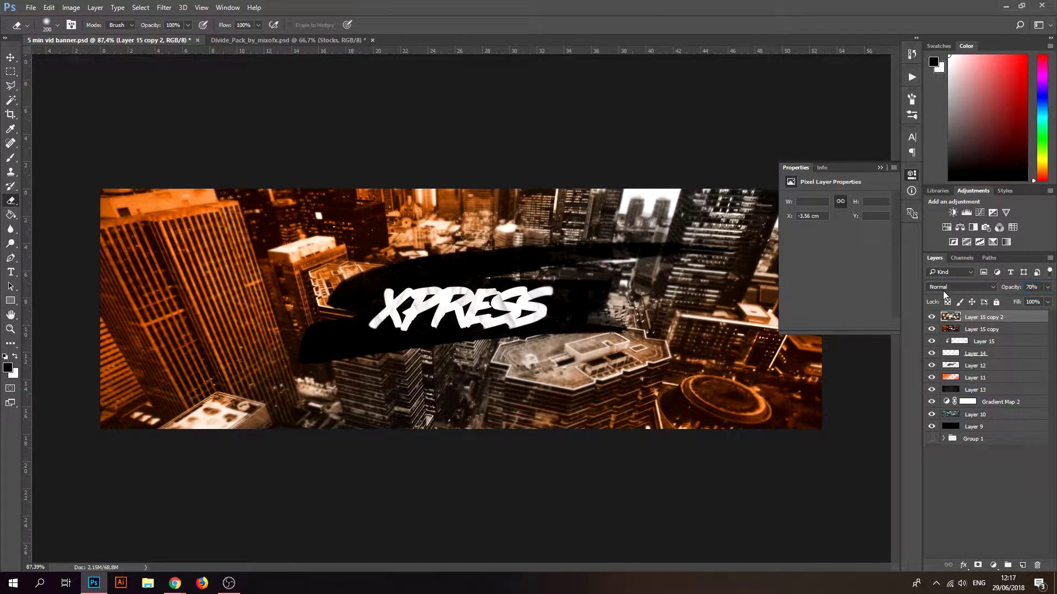
key("ctrl+e")
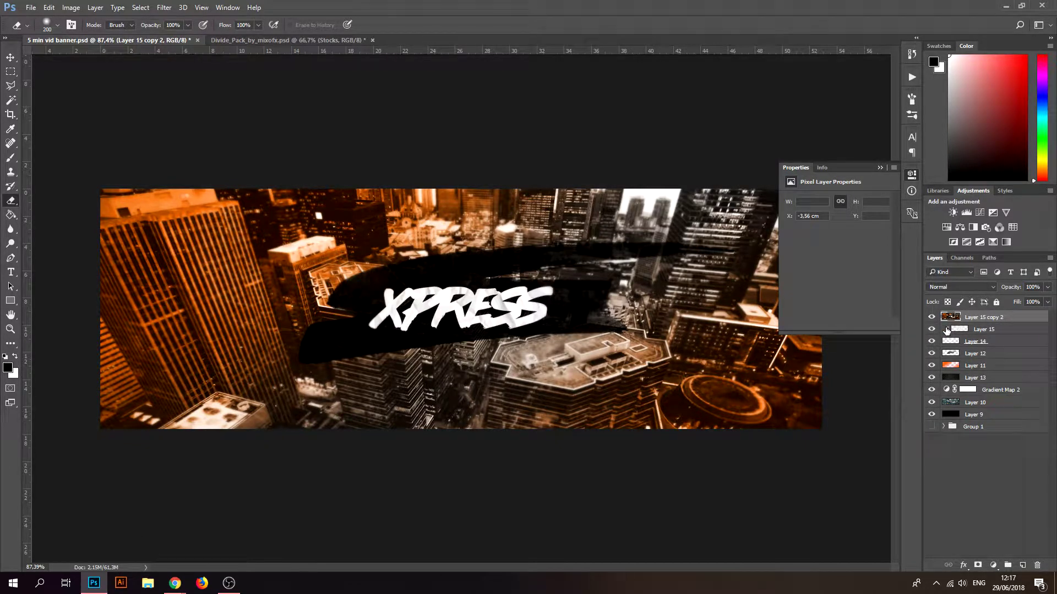
Duplicate the merged banner layer and apply the High Pass filter to the duplicate
key("ctrl+j")
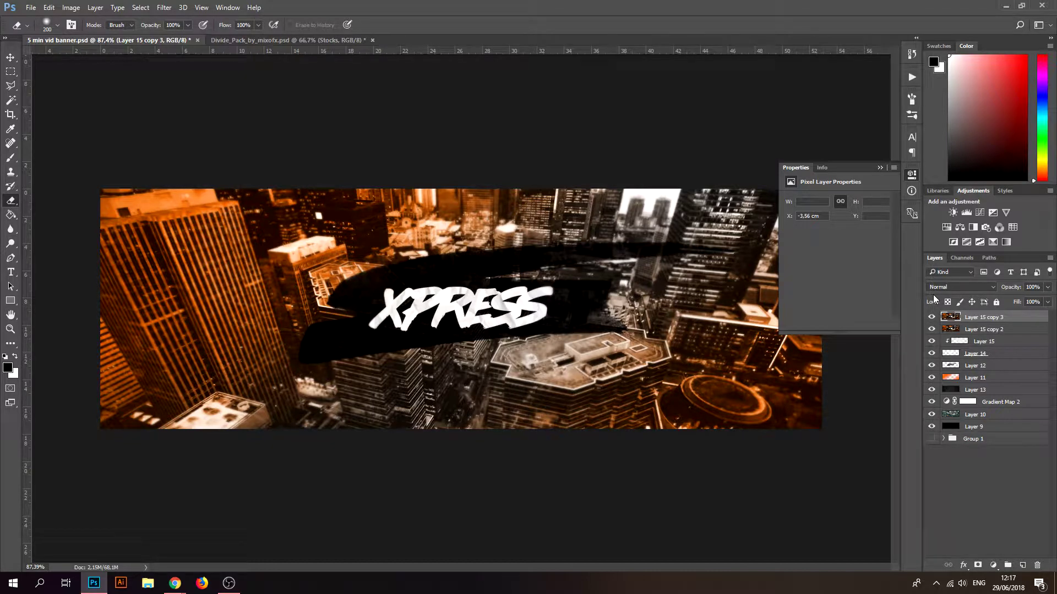
left_click(164, 7)
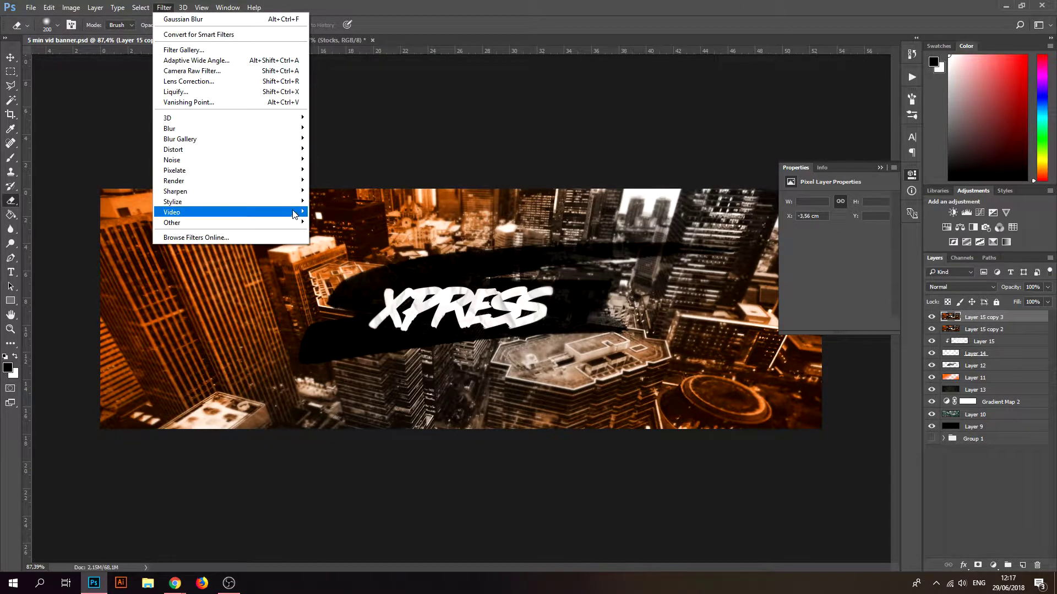
mouse_move(296, 222)
left_click(329, 233)
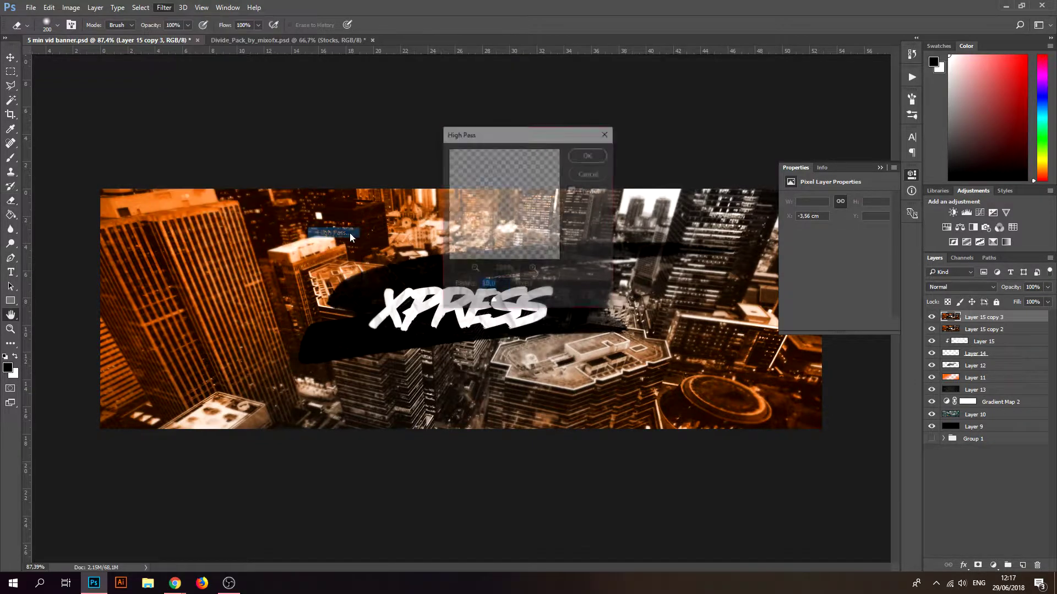
left_click(590, 158)
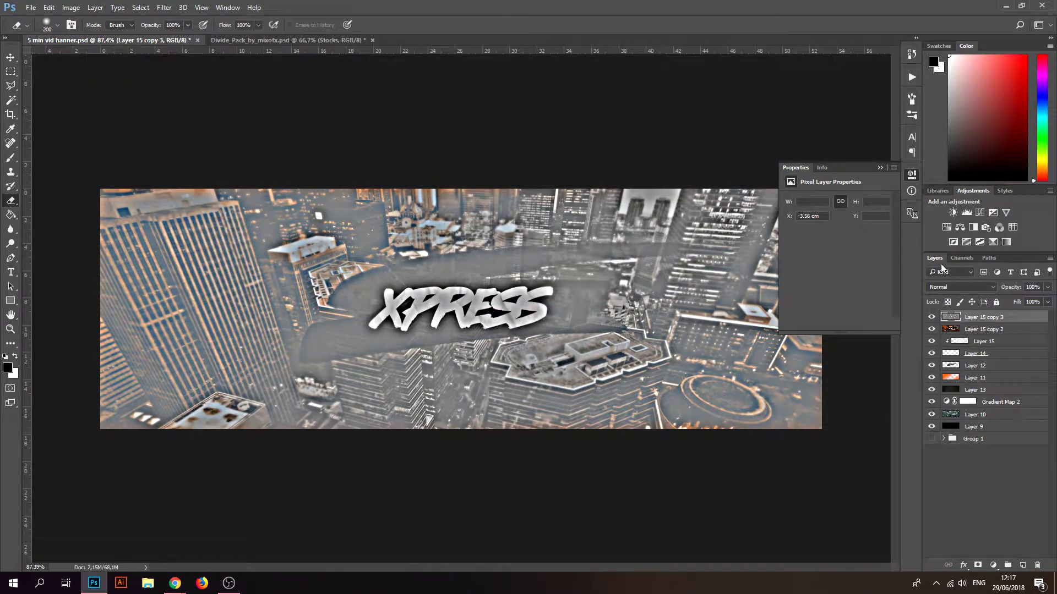
Set the High Pass layer's blend mode to Soft Light, compare it on and off, and merge it with the banner copy below
left_click(937, 288)
left_click(936, 399)
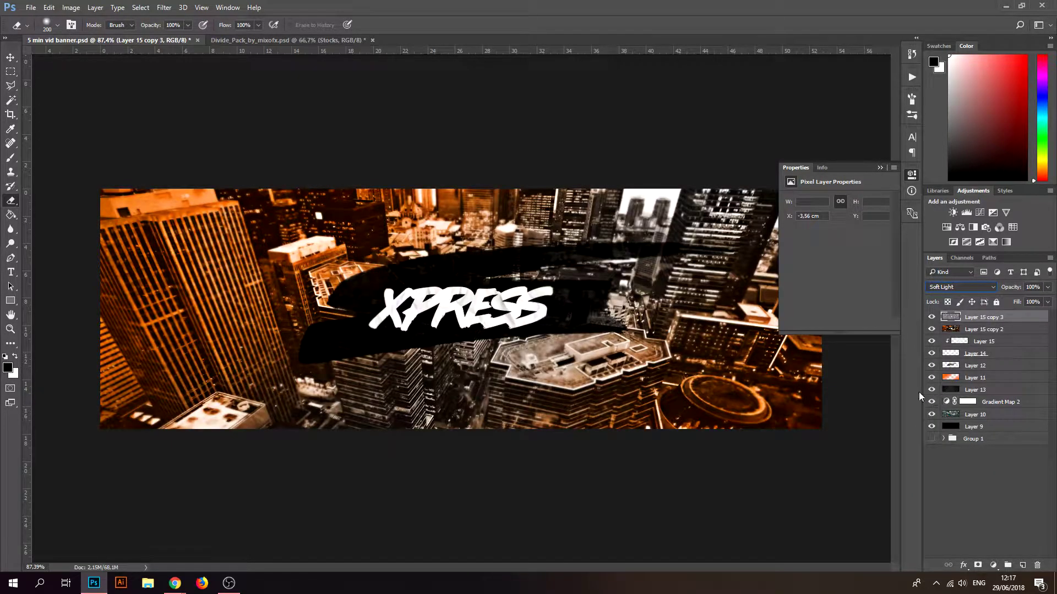
left_click(932, 317)
left_click(932, 317)
left_click(966, 329, "shift")
key("ctrl+e")
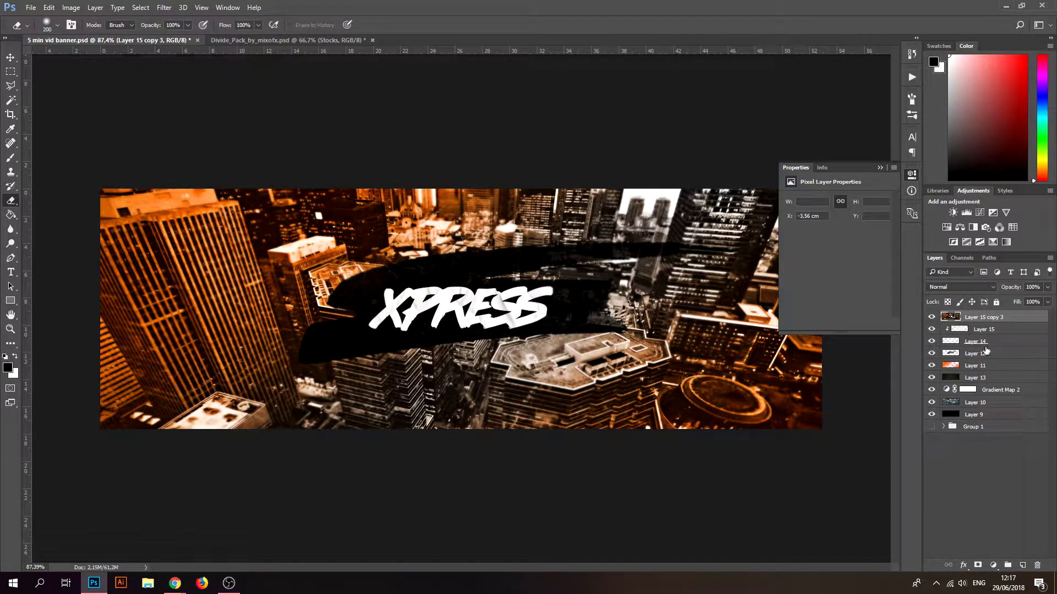
Add a new layer above the merged banner and set up a soft round 500-pixel brush with 0% hardness
left_click(1022, 565)
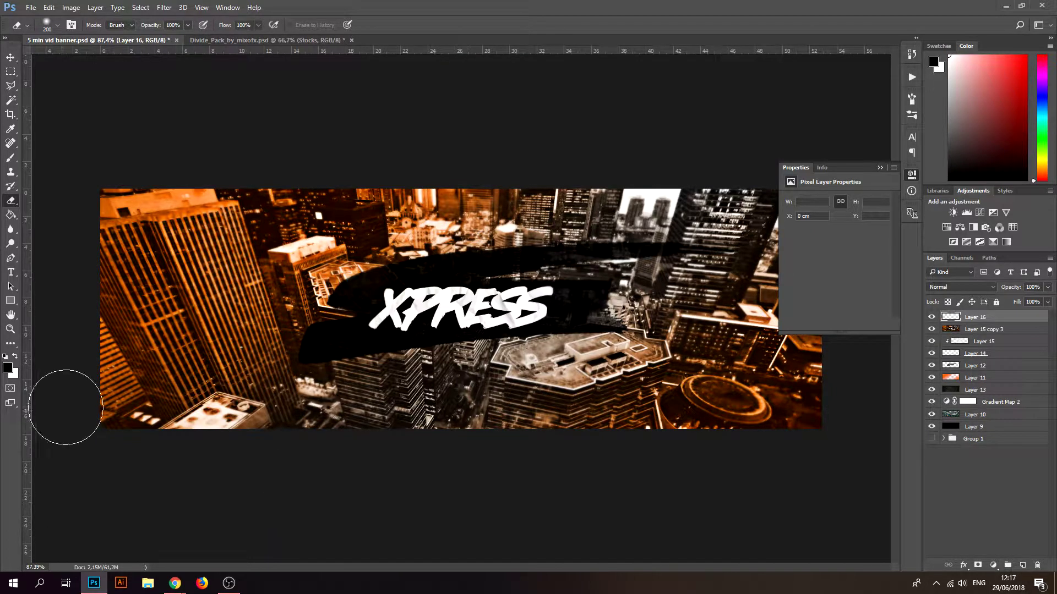
left_click(10, 157)
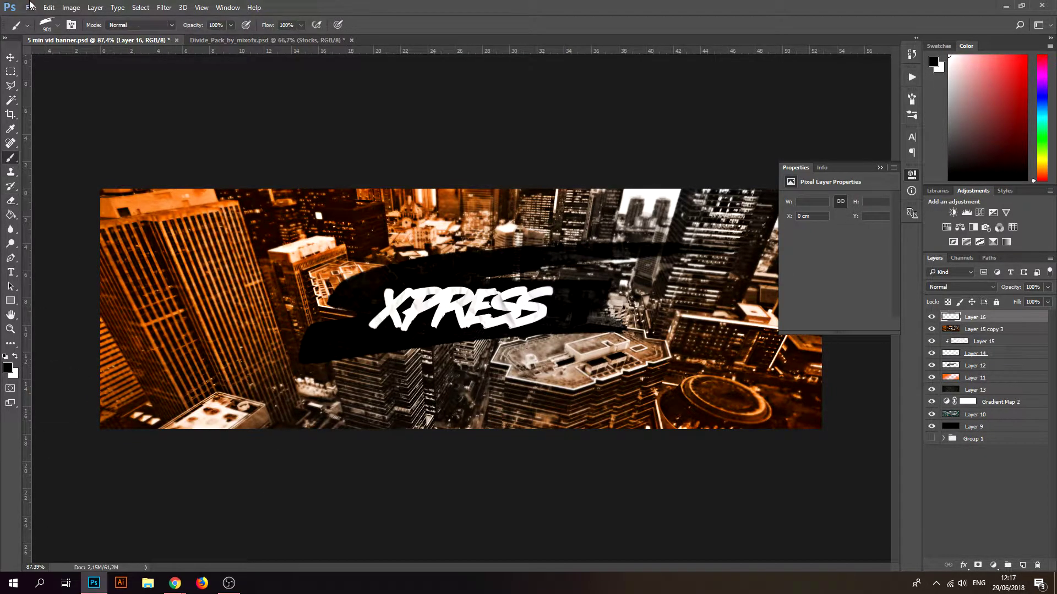
left_click(57, 24)
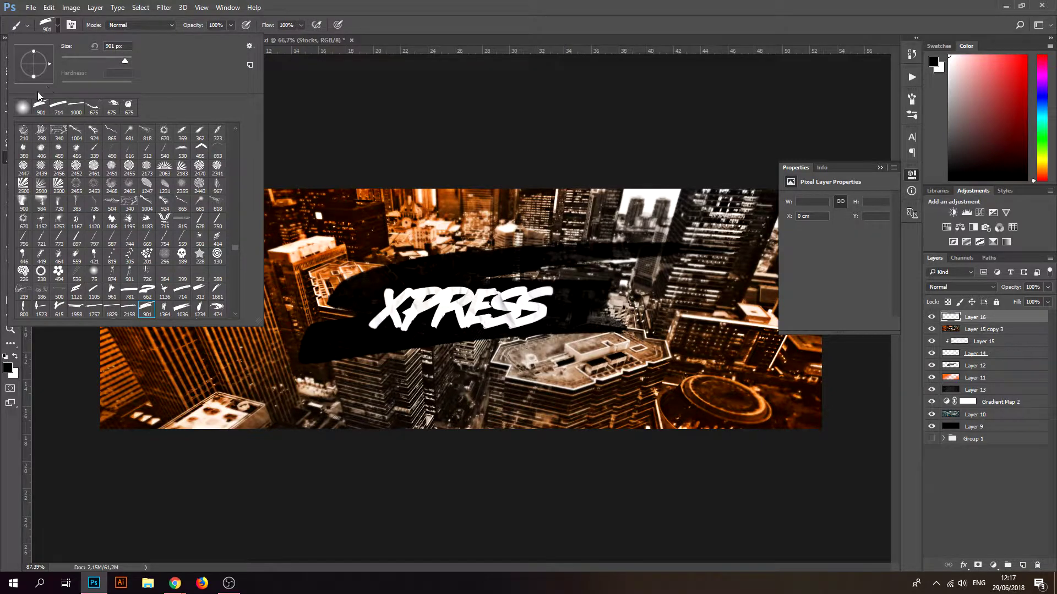
left_click(22, 107)
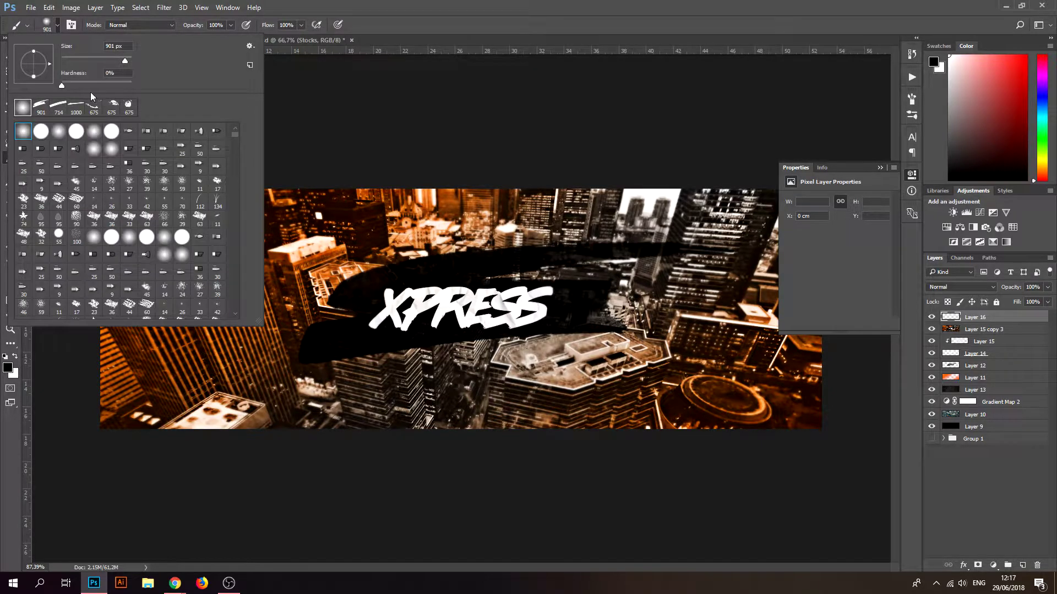
left_click(114, 46)
key("BackSpace")
key("Return")
left_click(525, 229)
type("56")
key("BackSpace")
type("00")
key("Return")
Paint soft black shading along the banner's left and right edges and set that layer's opacity to 30%
scroll(141, 318, "down", 2)
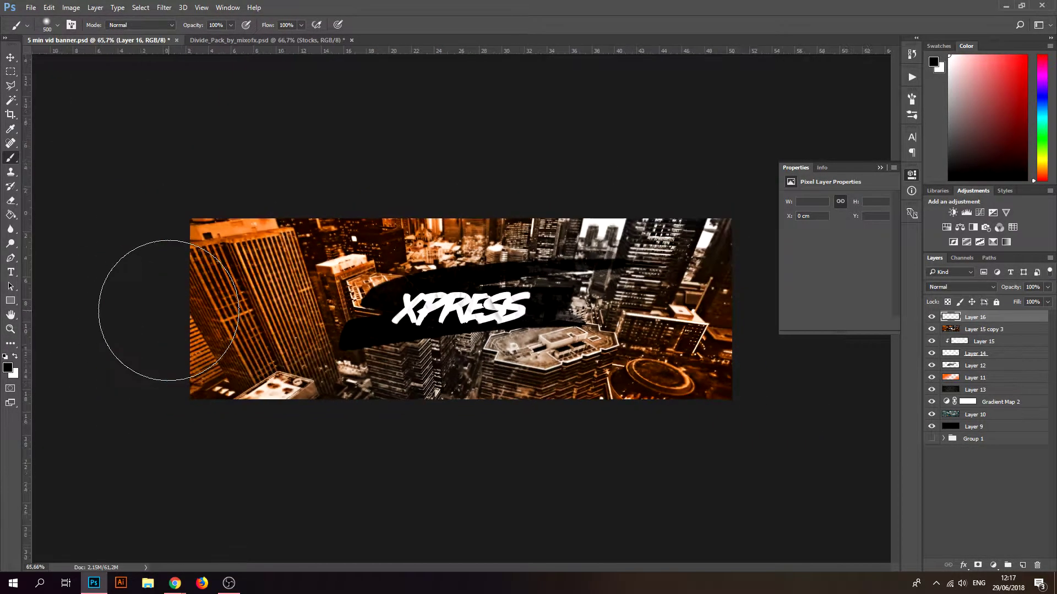
mouse_move(142, 318)
left_mouse_down()
mouse_move(159, 330)
mouse_move(170, 460)
left_mouse_up()
mouse_move(766, 426)
left_mouse_down()
mouse_move(735, 253)
mouse_move(749, 460)
mouse_move(747, 187)
mouse_move(783, 146)
left_mouse_up()
left_click(1030, 287)
type("30")
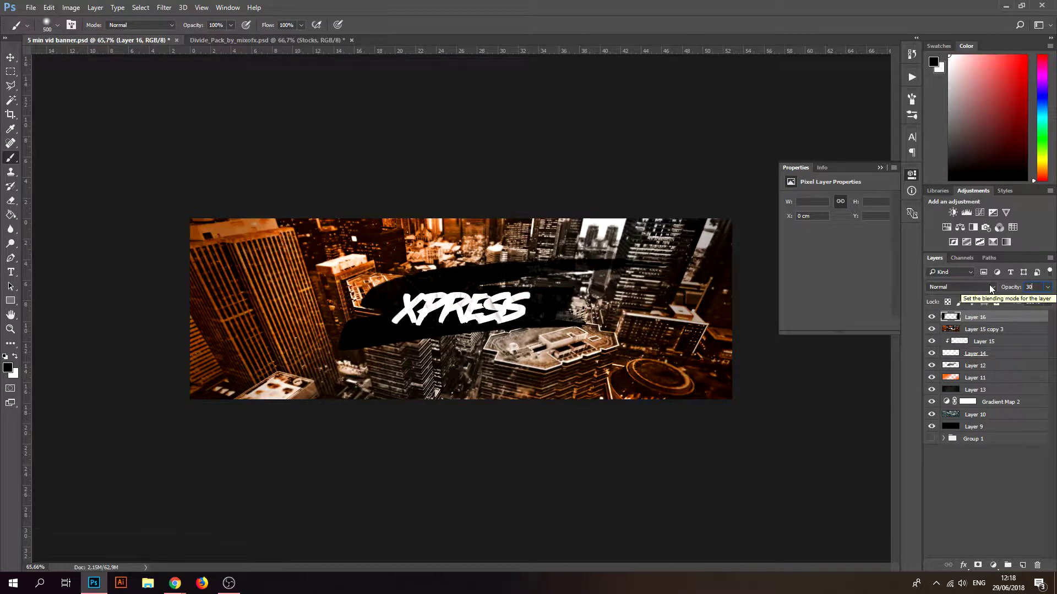
Add another new layer and paint a soft white glow at the top centre of the banner
left_click(1022, 565)
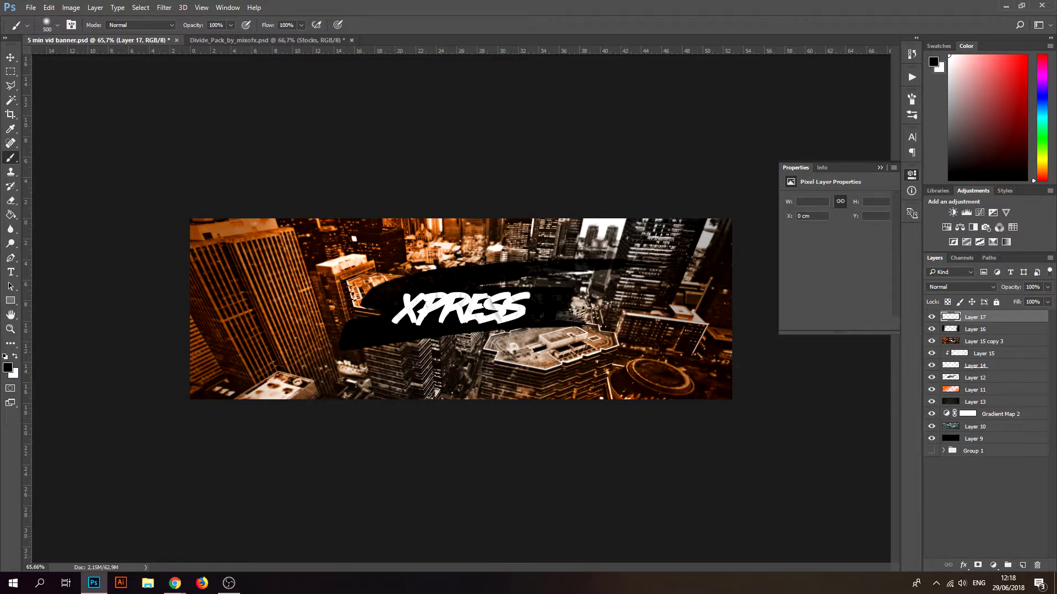
key("x")
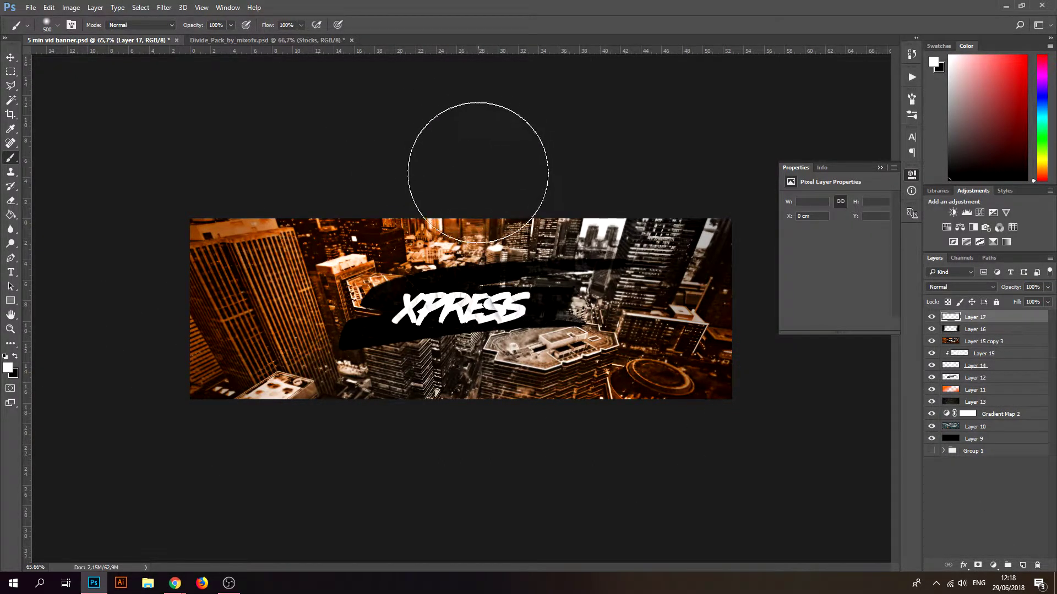
scroll(497, 193, "up", 2)
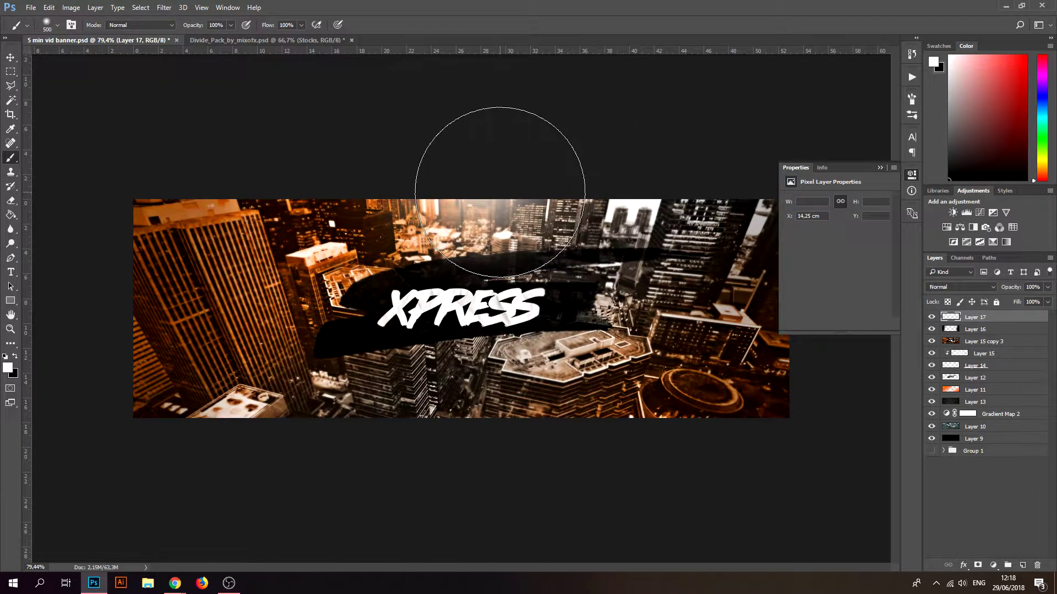
scroll(496, 190, "down", 1)
left_click(11, 57)
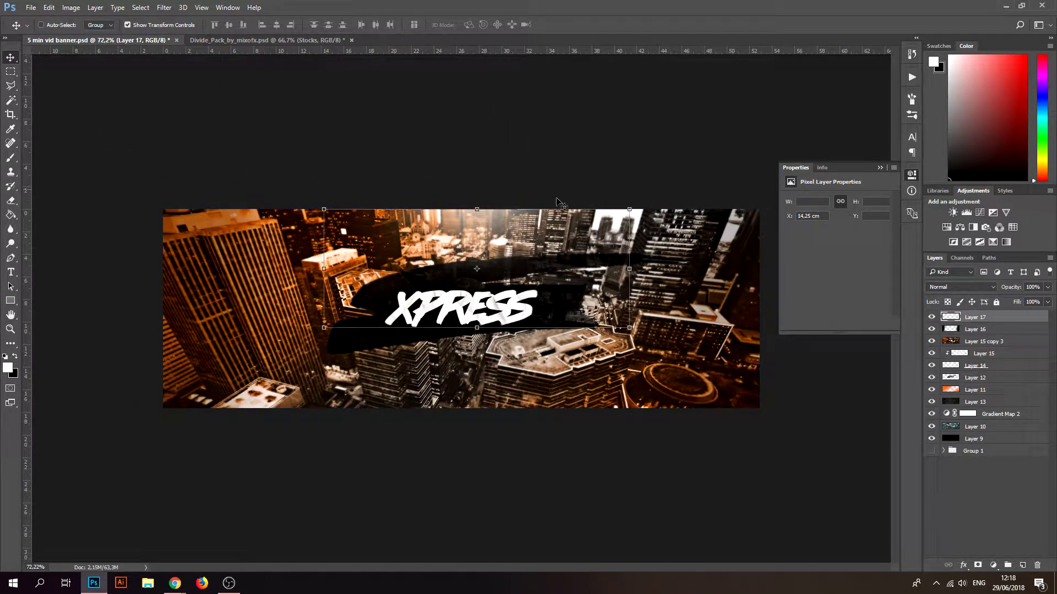
left_click(12, 74)
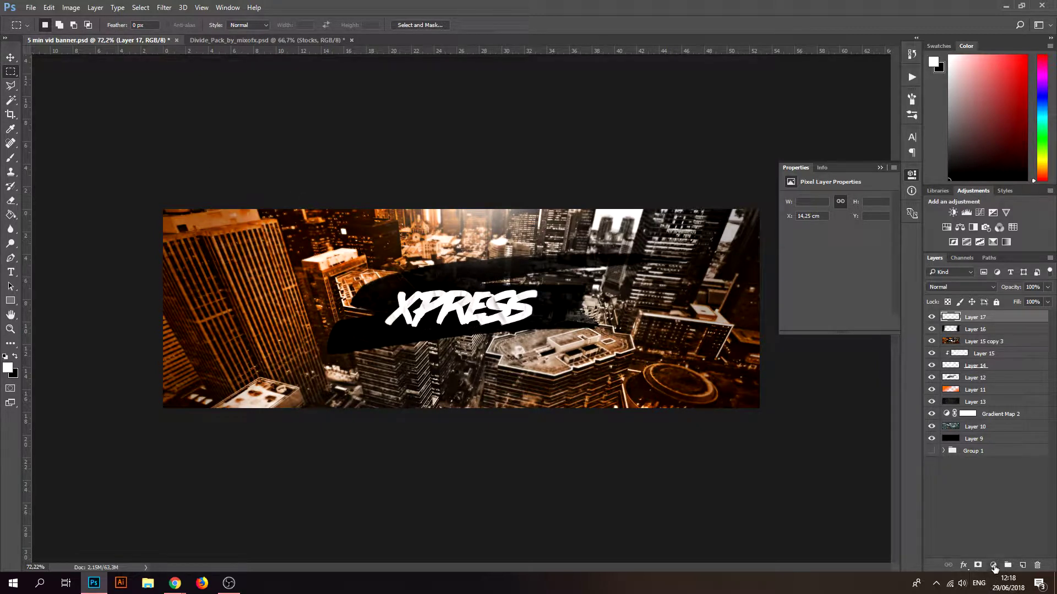
Add a Brightness/Contrast adjustment layer with brightness -3 and contrast 15
left_click(993, 566)
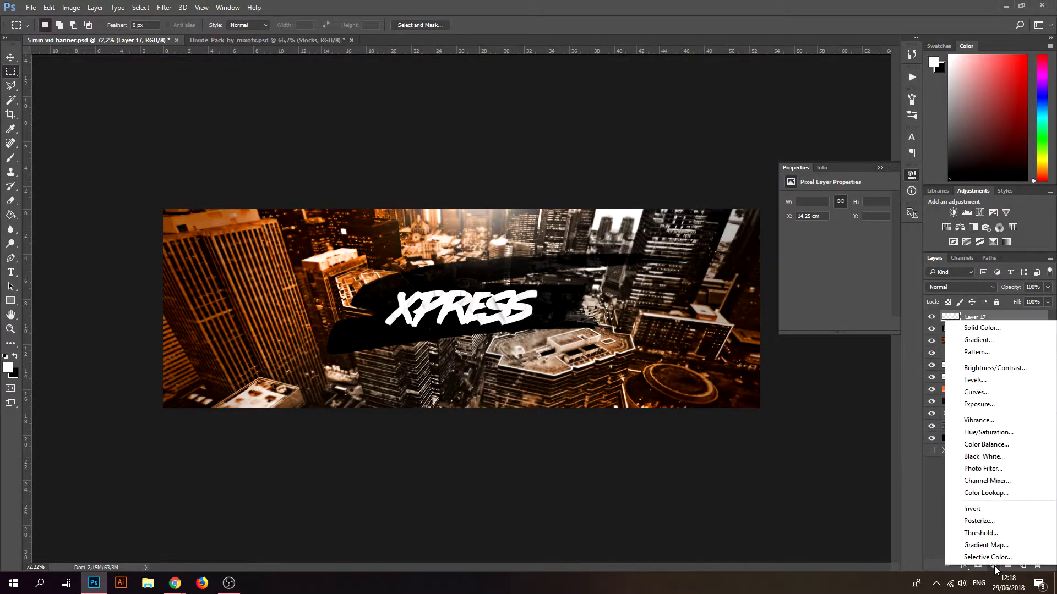
left_click(984, 370)
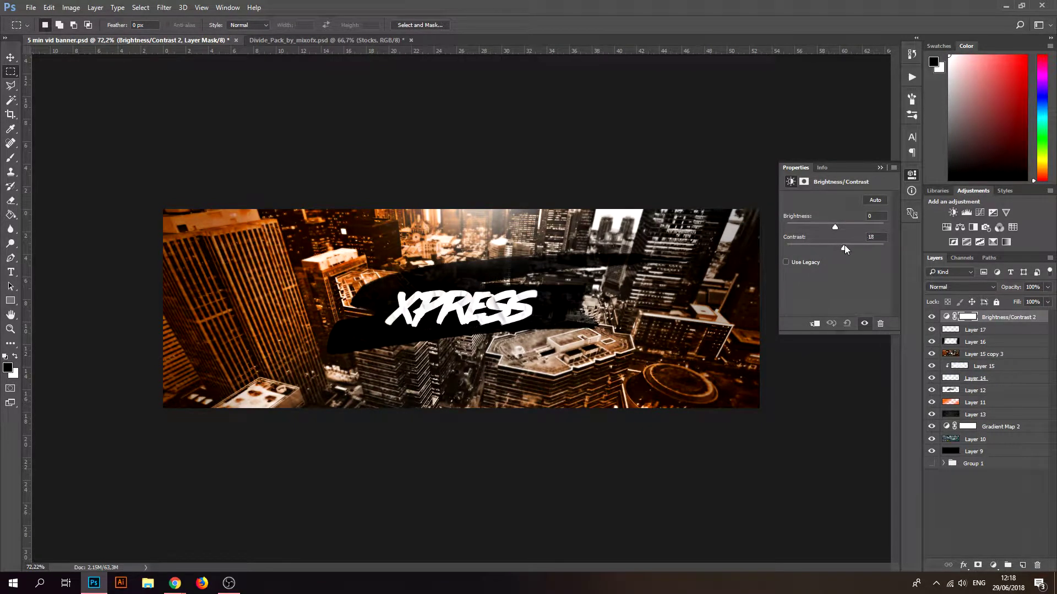
left_click_drag(840, 226, 834, 226)
Add a Vibrance adjustment layer with vibrance +10 and saturation +13
left_click(992, 565)
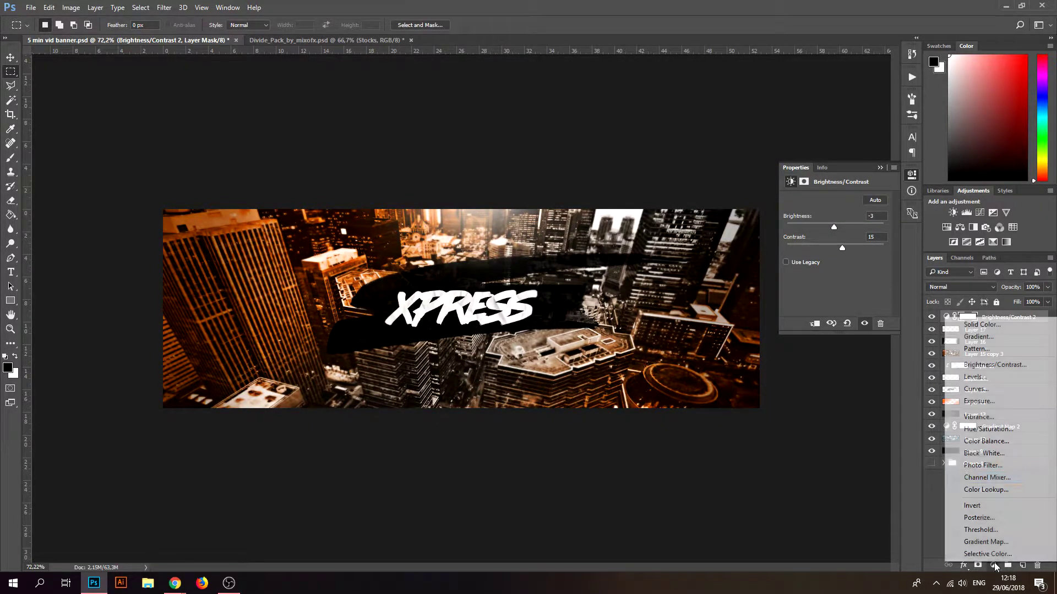
left_click(983, 427)
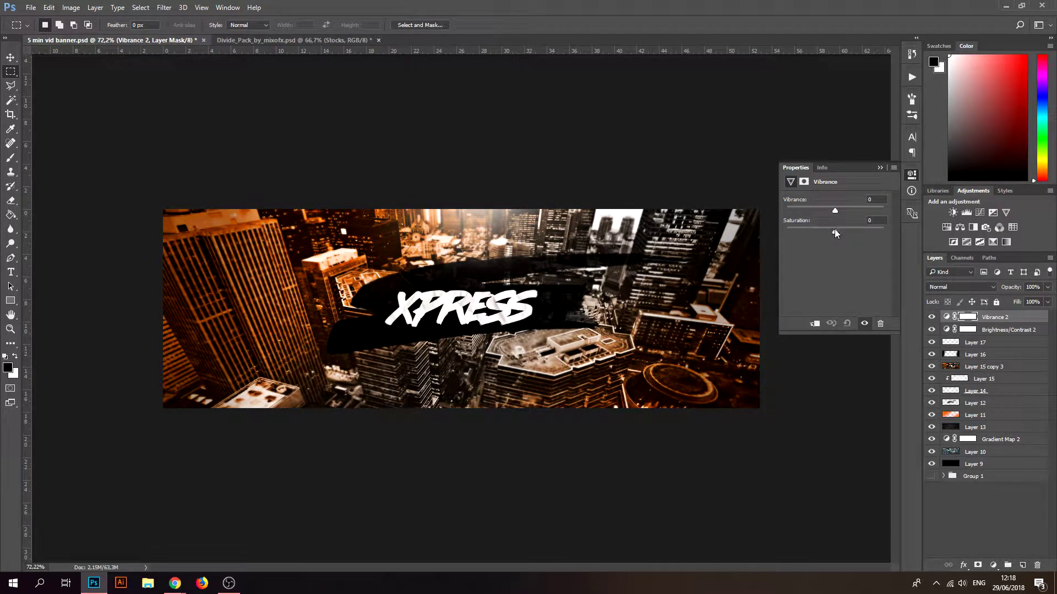
left_click_drag(843, 231, 840, 231)
left_click_drag(840, 211, 929, 212)
left_click_drag(840, 232, 925, 222)
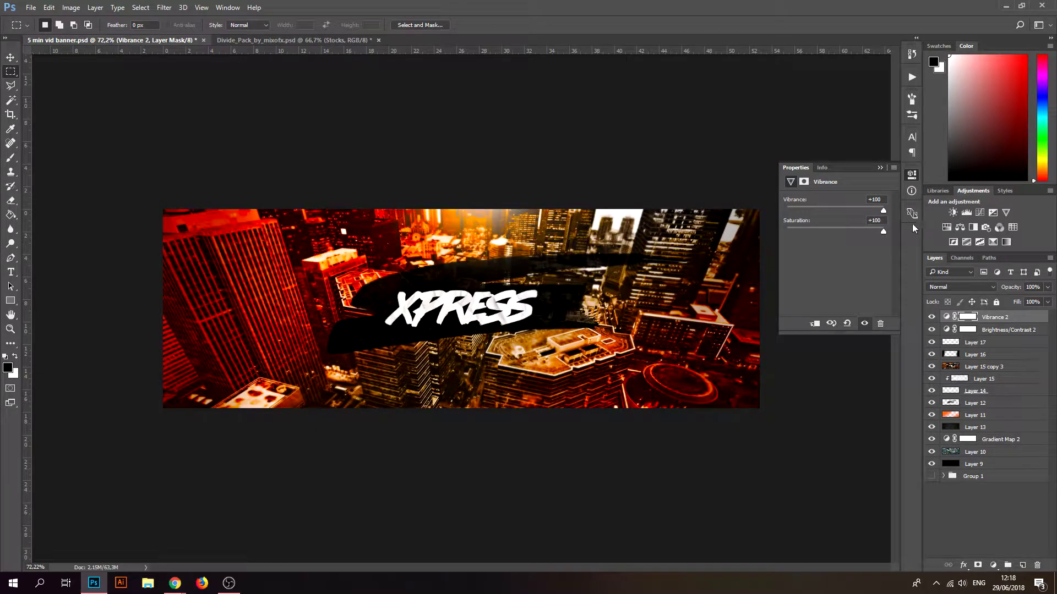
left_click(841, 227)
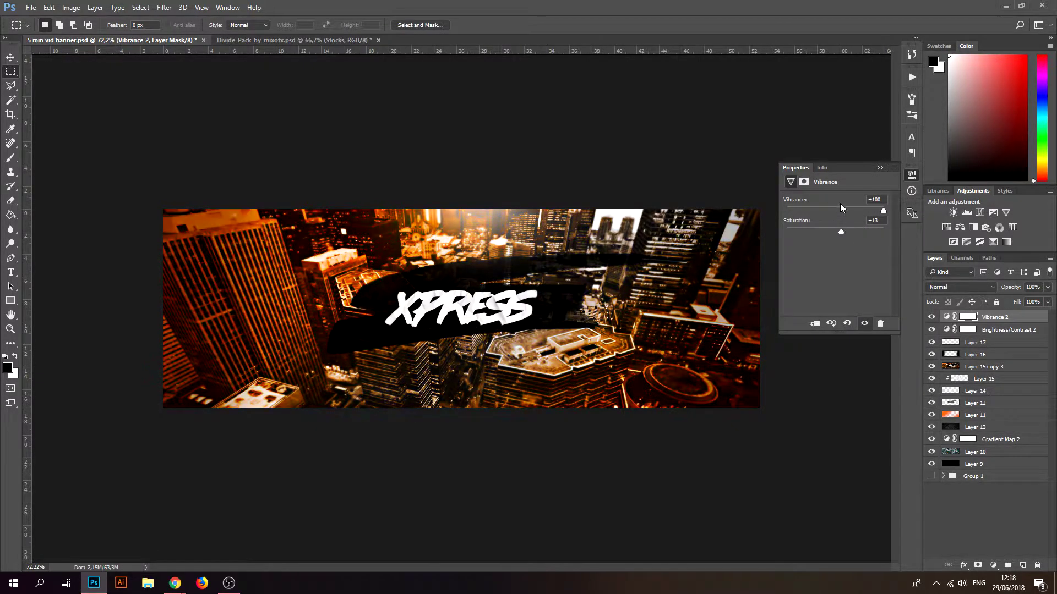
left_click(840, 208)
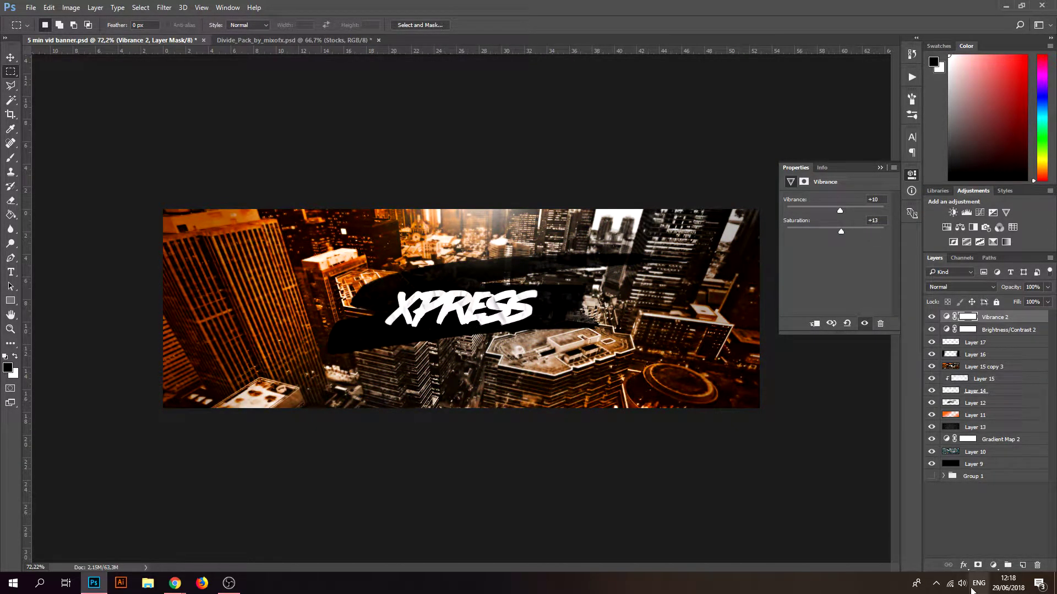
Add a Hue/Saturation adjustment layer and shift the hue to -27 for a red tint
left_click(993, 566)
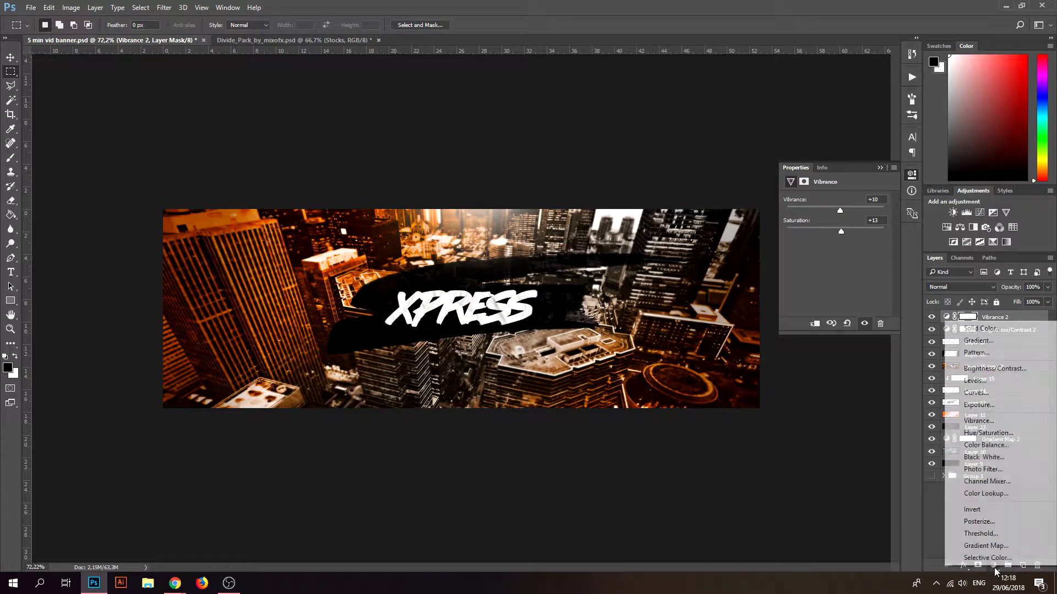
left_click(986, 432)
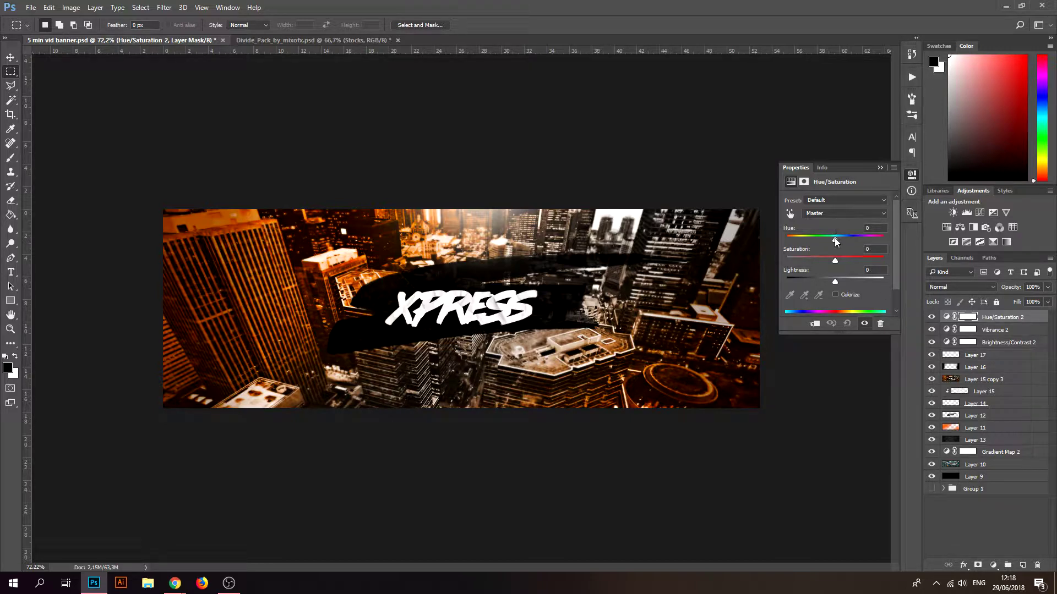
mouse_move(834, 239)
left_mouse_down()
mouse_move(844, 240)
mouse_move(825, 239)
left_mouse_up()
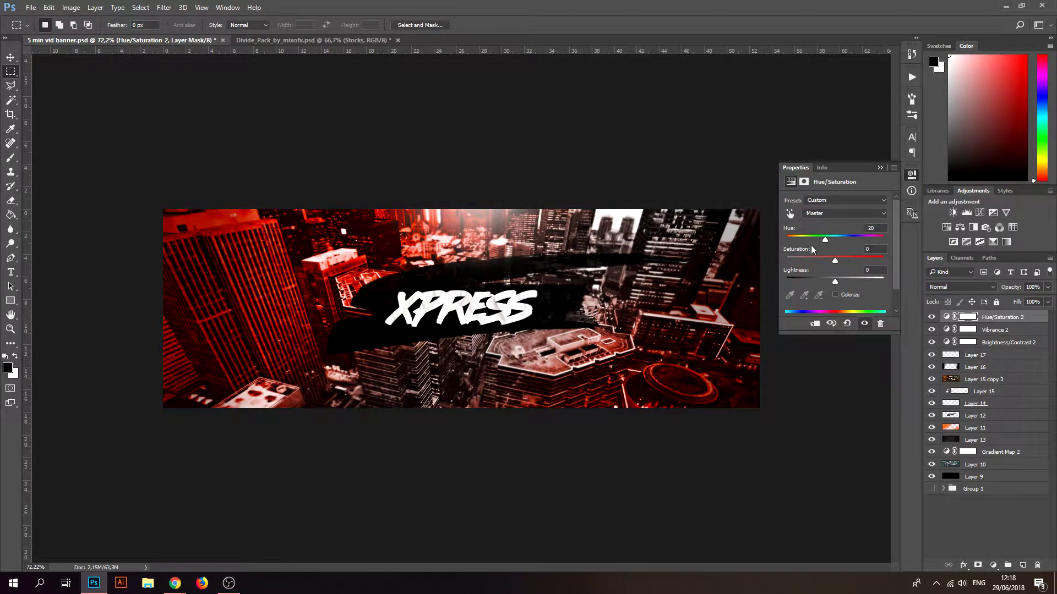
mouse_move(813, 238)
left_mouse_down()
mouse_move(772, 233)
mouse_move(881, 242)
mouse_move(815, 238)
left_mouse_up()
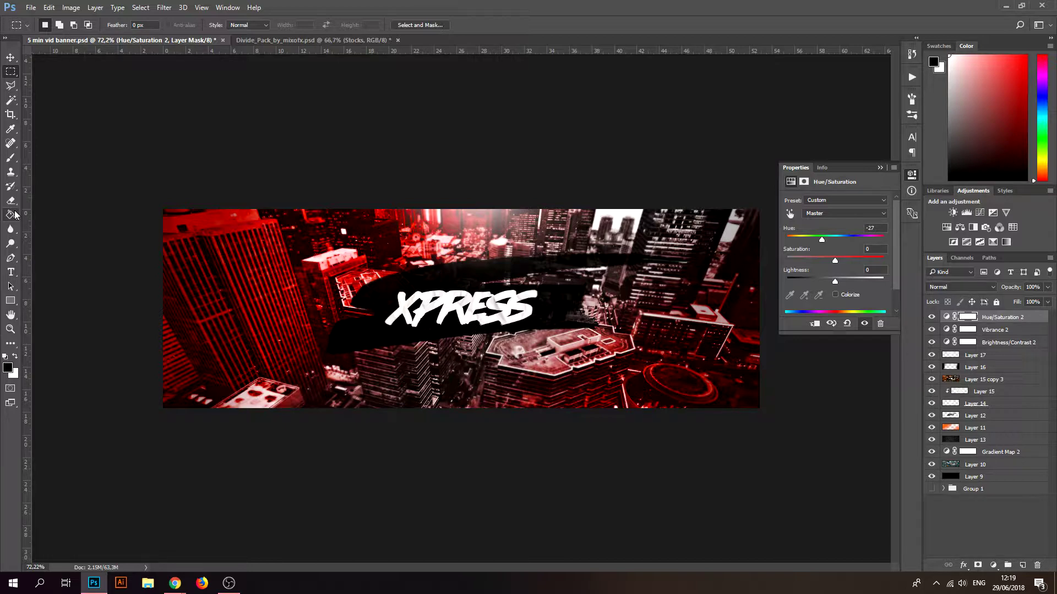
Paint black on the Hue/Saturation mask over parts of the city with the soft brush and set the adjustment's opacity to 60%
left_click(11, 158)
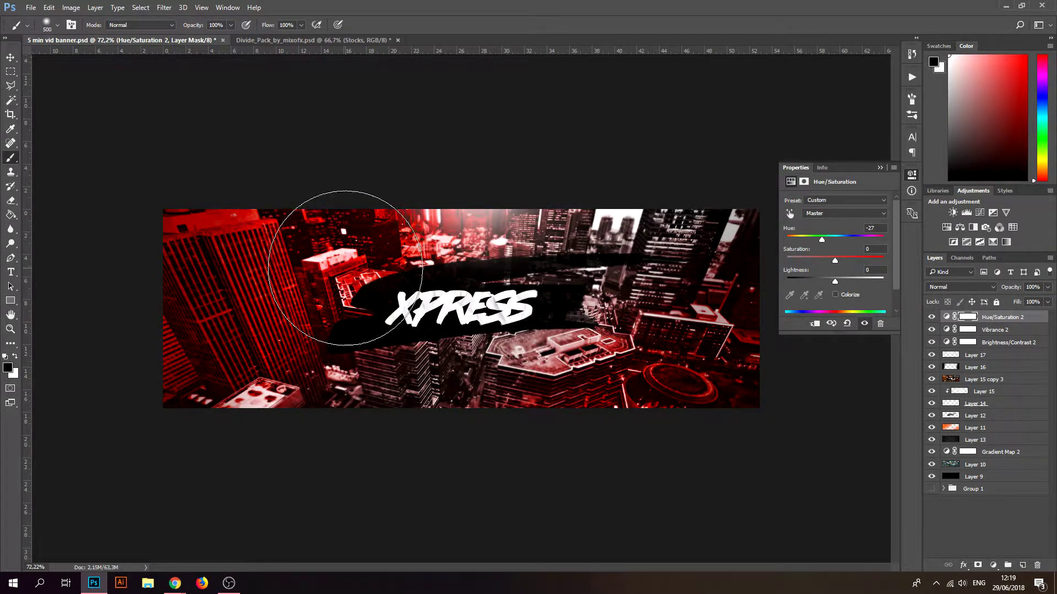
mouse_move(165, 236)
left_mouse_down()
mouse_move(280, 241)
mouse_move(411, 205)
mouse_move(306, 309)
mouse_move(313, 385)
mouse_move(455, 405)
left_mouse_up()
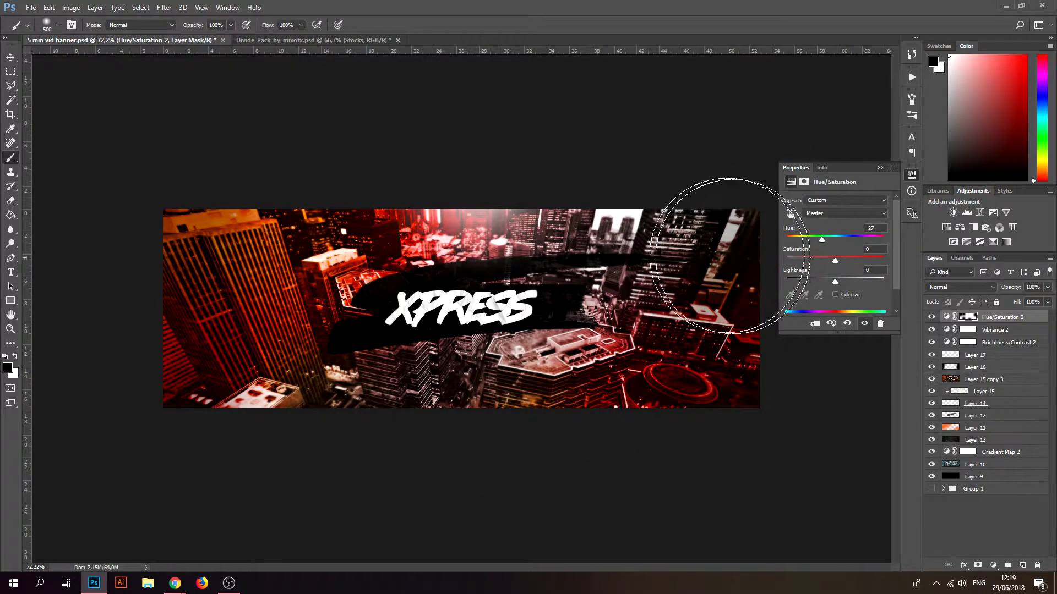
left_click(1033, 287)
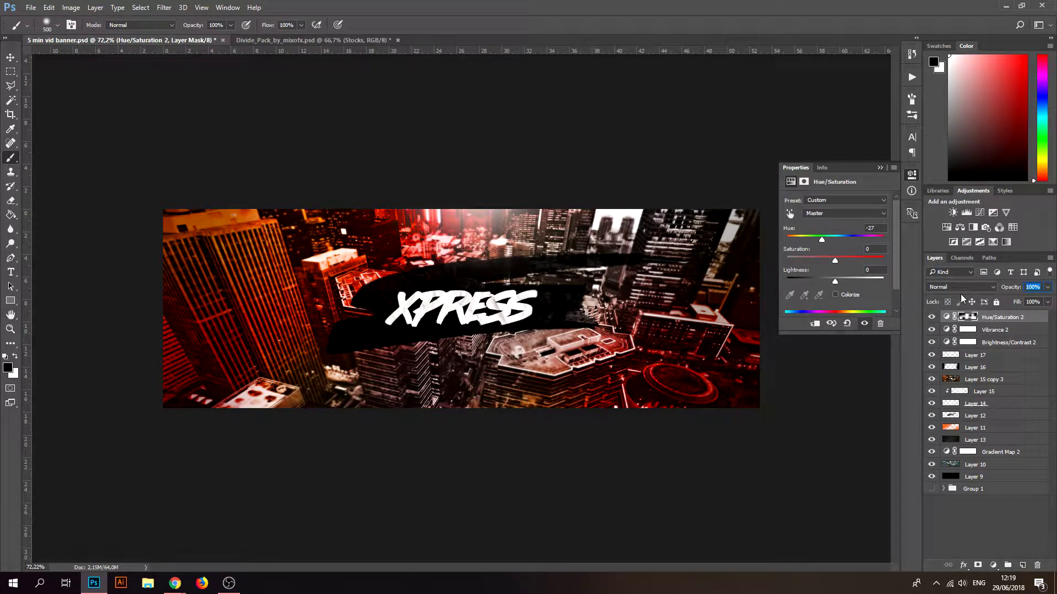
type("60")
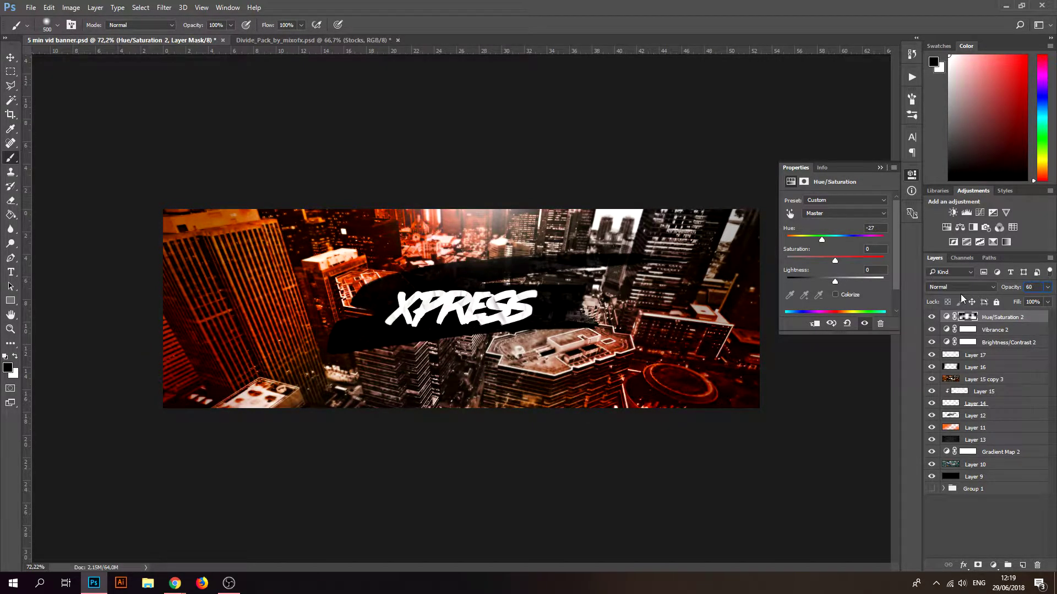
scroll(569, 288, "up", 1)
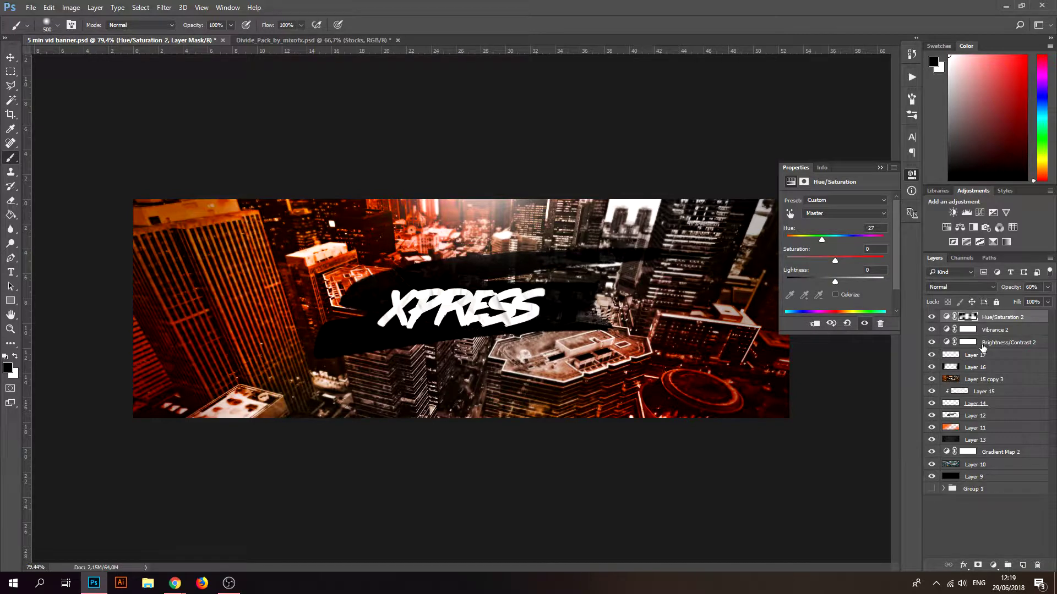
scroll(468, 286, "down", 1)
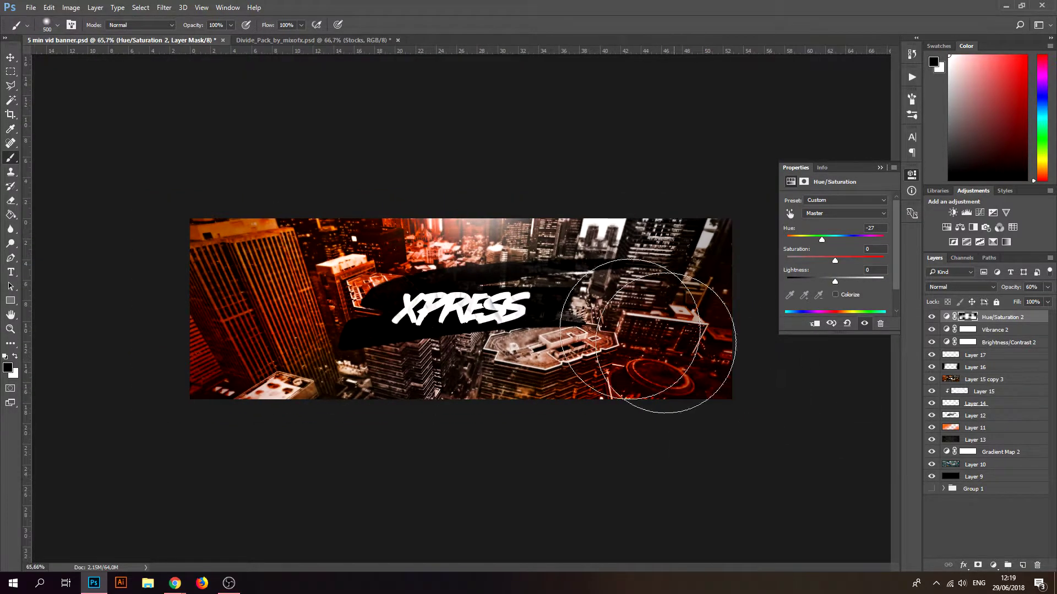
left_click(9, 61)
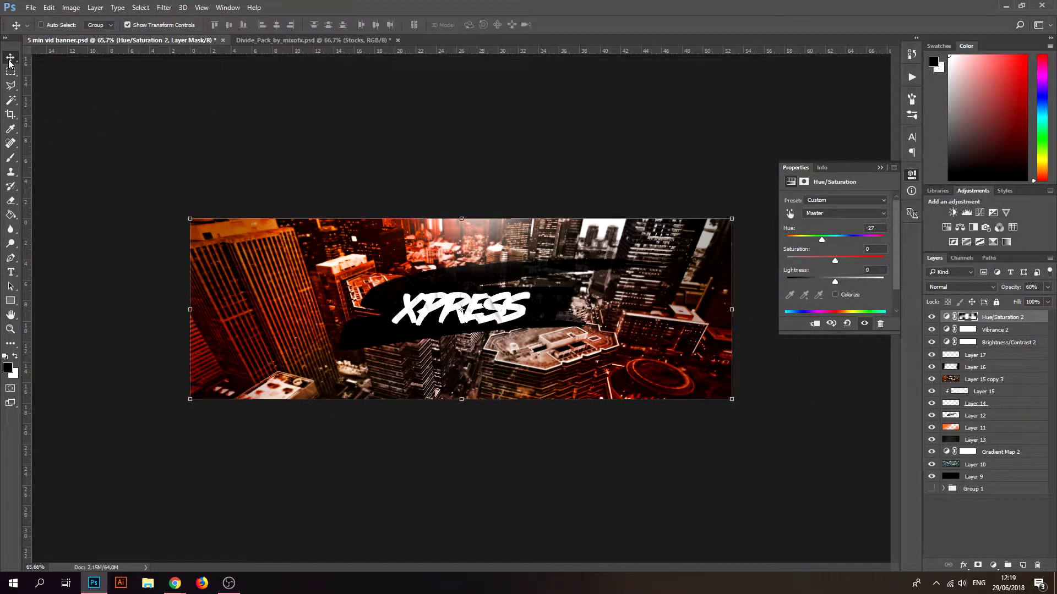
left_click(10, 71)
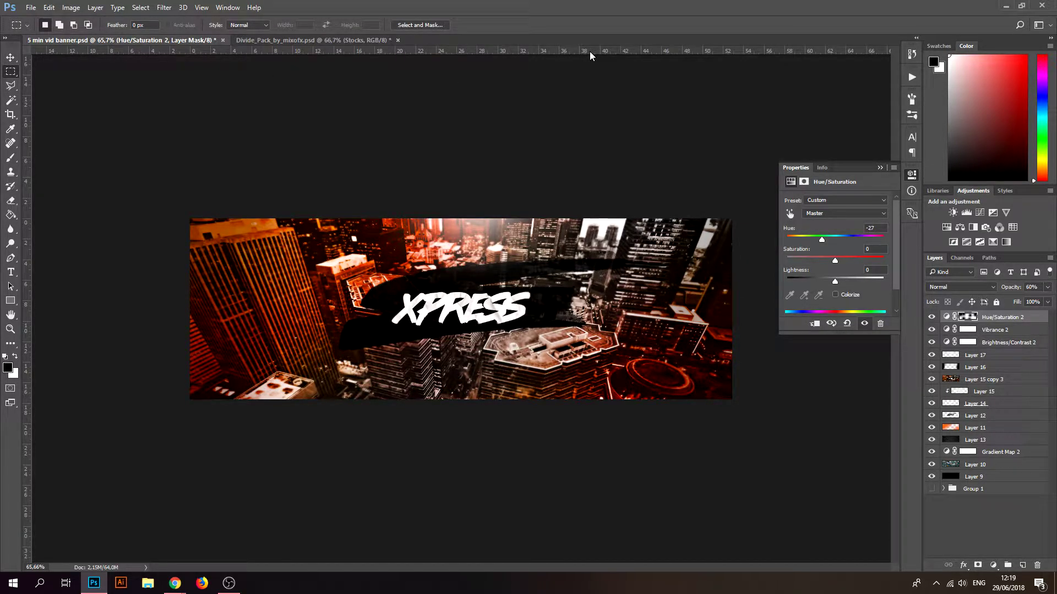
Group all the layers from Hue/Saturation 2 down to Layer 9 and make Group 1 visible
left_click(973, 475, "shift")
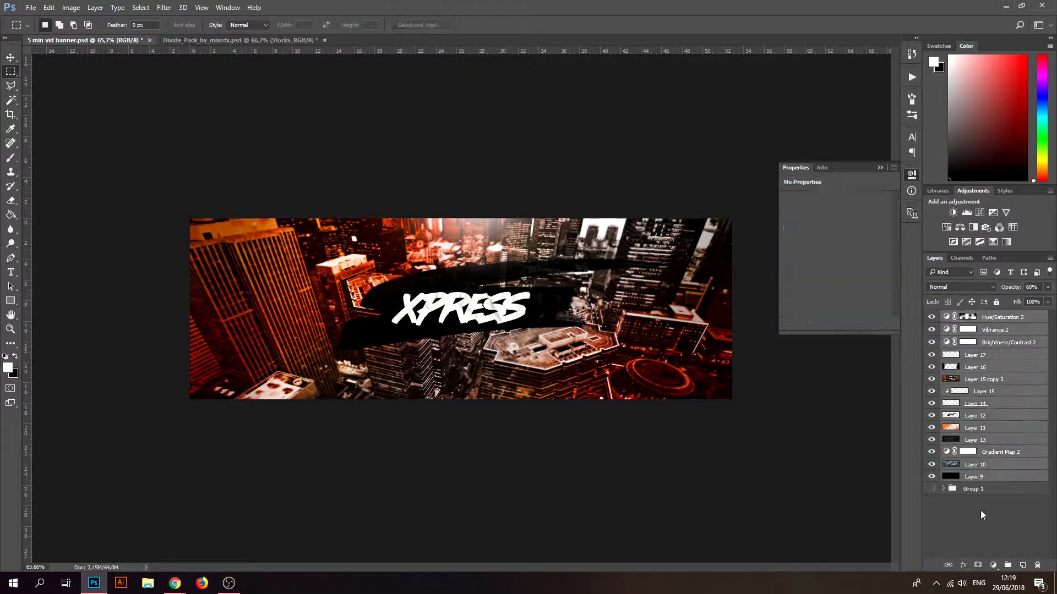
left_click(1008, 566)
left_click(931, 329)
Compare the city banner with the older banner beneath it by repeatedly hiding and showing the new group
left_click(932, 317)
left_click(933, 317)
left_click(932, 317)
left_click(932, 317)
left_click(932, 317)
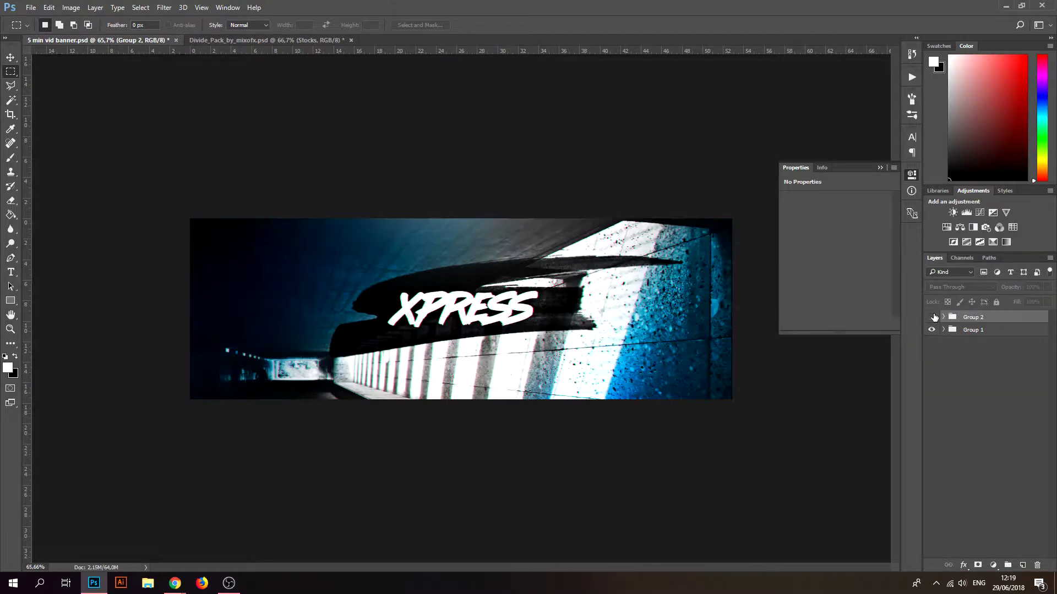
left_click(932, 317)
left_click(933, 317)
left_click(933, 317)
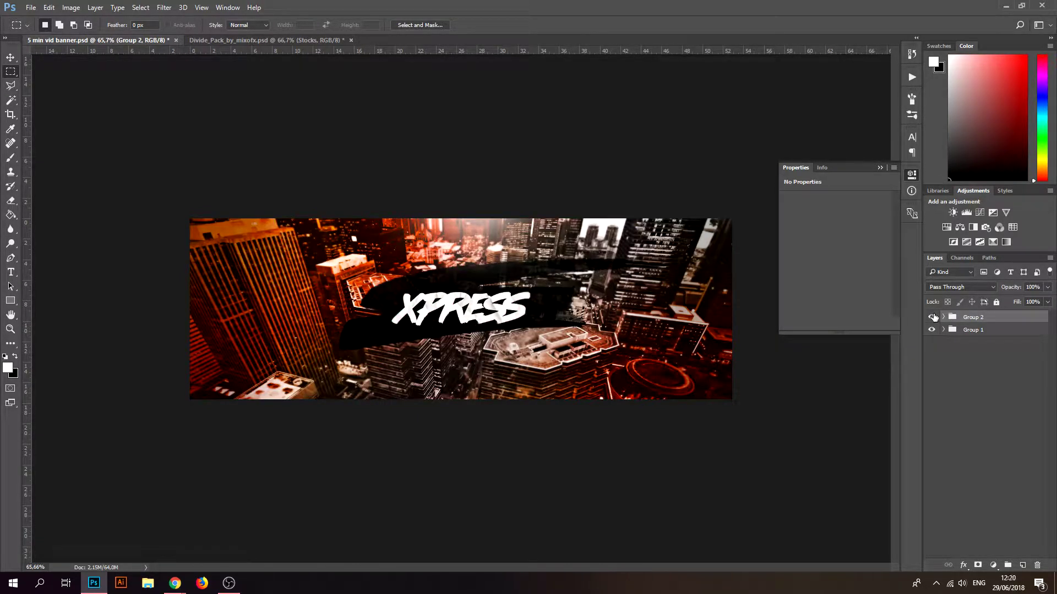